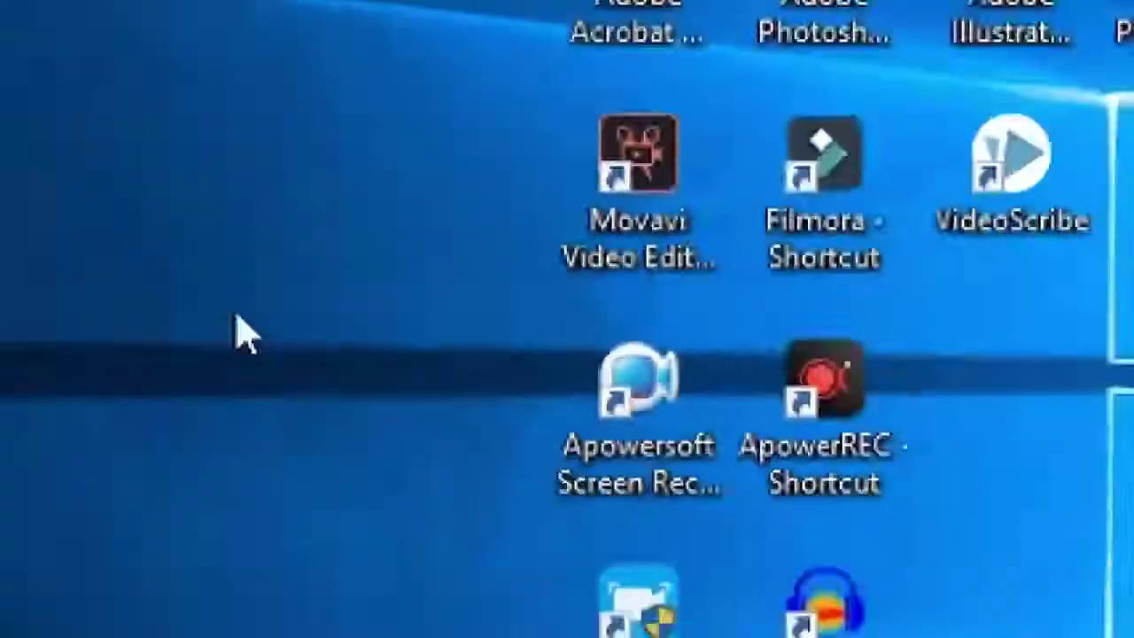
# View VERTICAL TANK DRAWING 2D.dwg with the hopper's 500 and 150 dimensions
pyautogui.rightClick(438, 268)
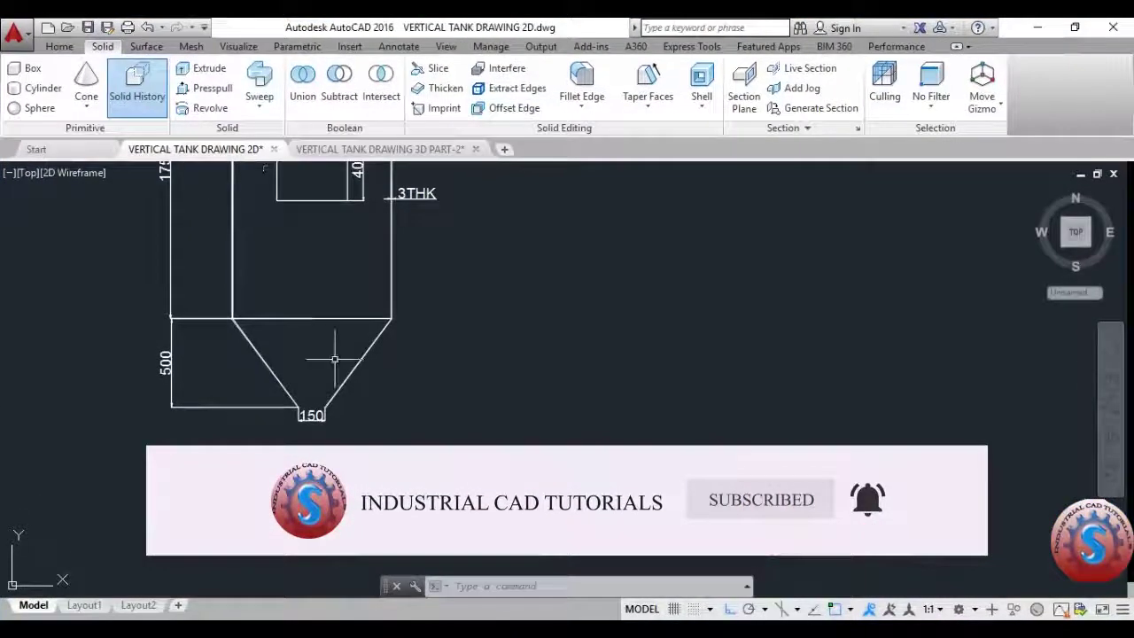
# Switch to VERTICAL TANK DRAWING 3D PART-2 and pan to frame the cylindrical tank body
pyautogui.scroll(1, 362, 387)
pyautogui.scroll(-3, 358, 390)
pyautogui.scroll(4, 353, 398)
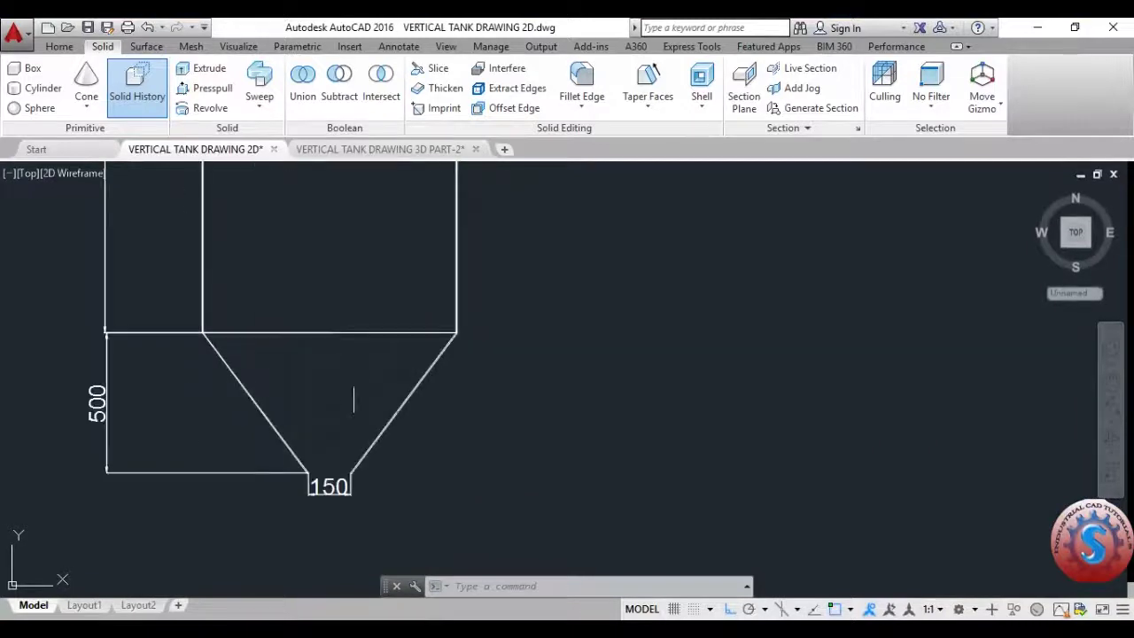
pyautogui.click(407, 148)
pyautogui.click(210, 148)
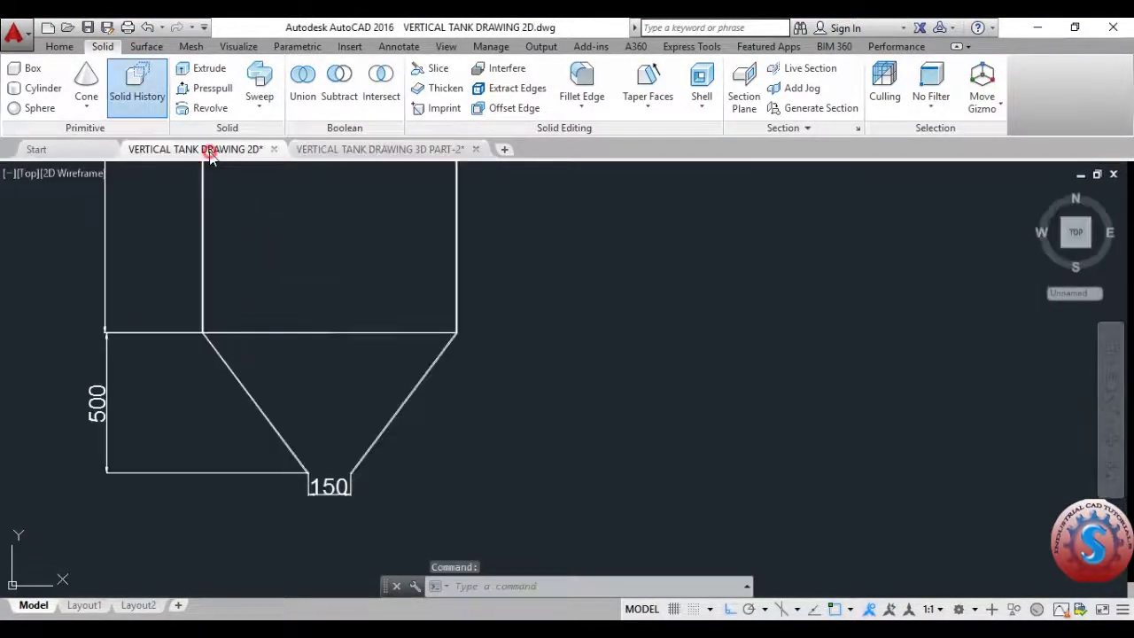
pyautogui.click(409, 149)
pyautogui.scroll(-2, 399, 230)
pyautogui.scroll(2, 546, 376)
pyautogui.moveTo(482, 324); pyautogui.dragTo(380, 309, button='middle')
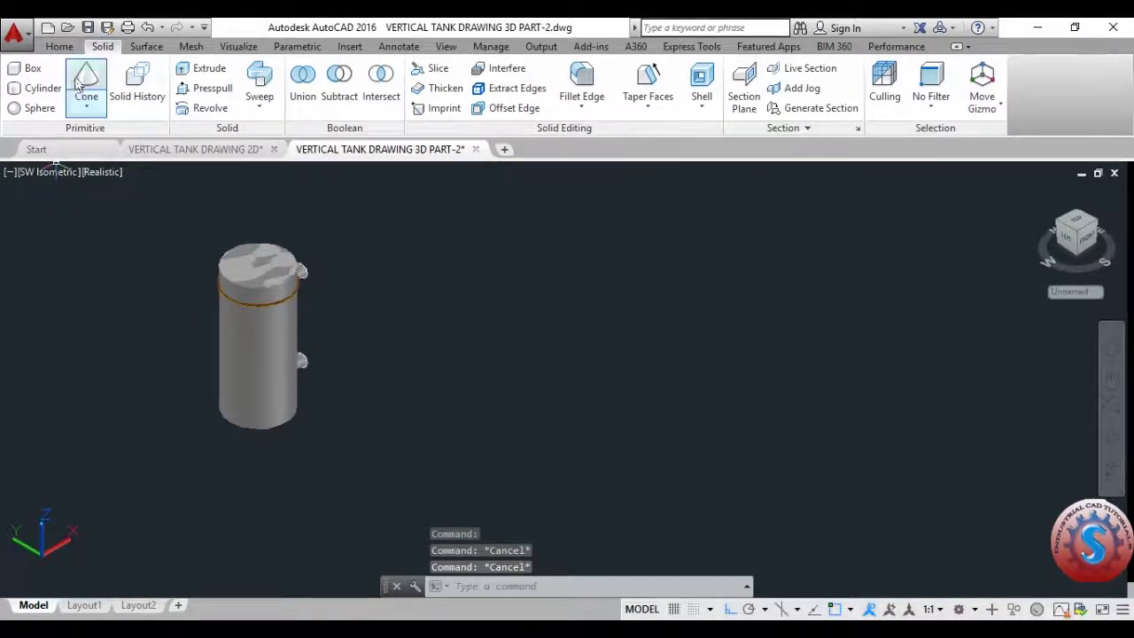
# Start a cone beside the tank with a 900 base diameter
pyautogui.click(86, 107)
pyautogui.click(106, 199)
pyautogui.click(557, 347)
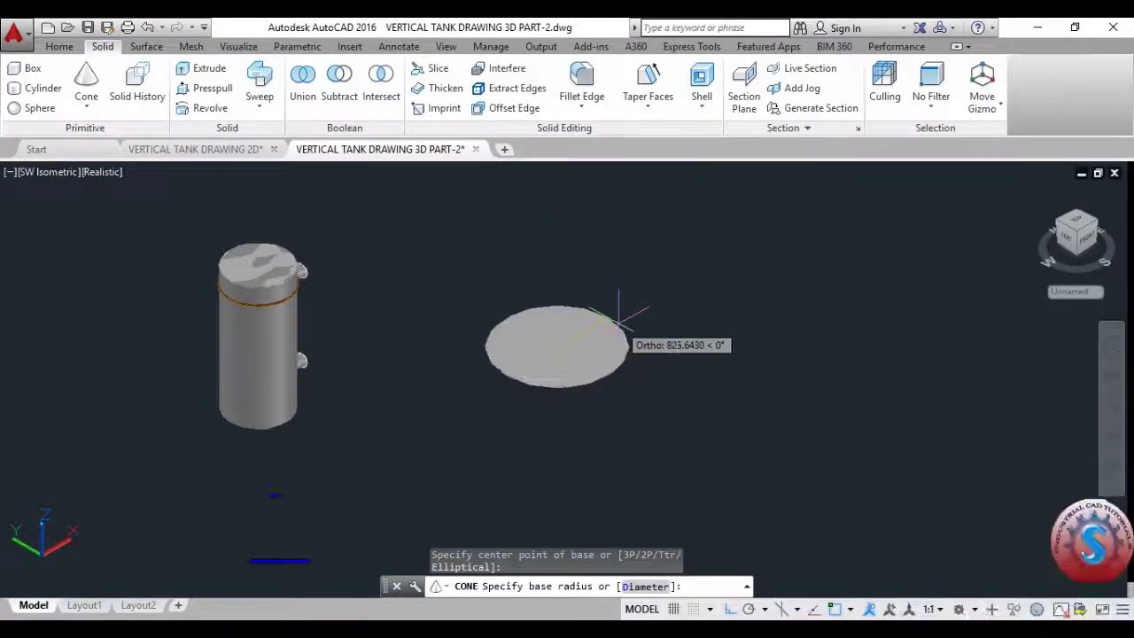
pyautogui.write('D')
pyautogui.press('Return')
pyautogui.write('9')
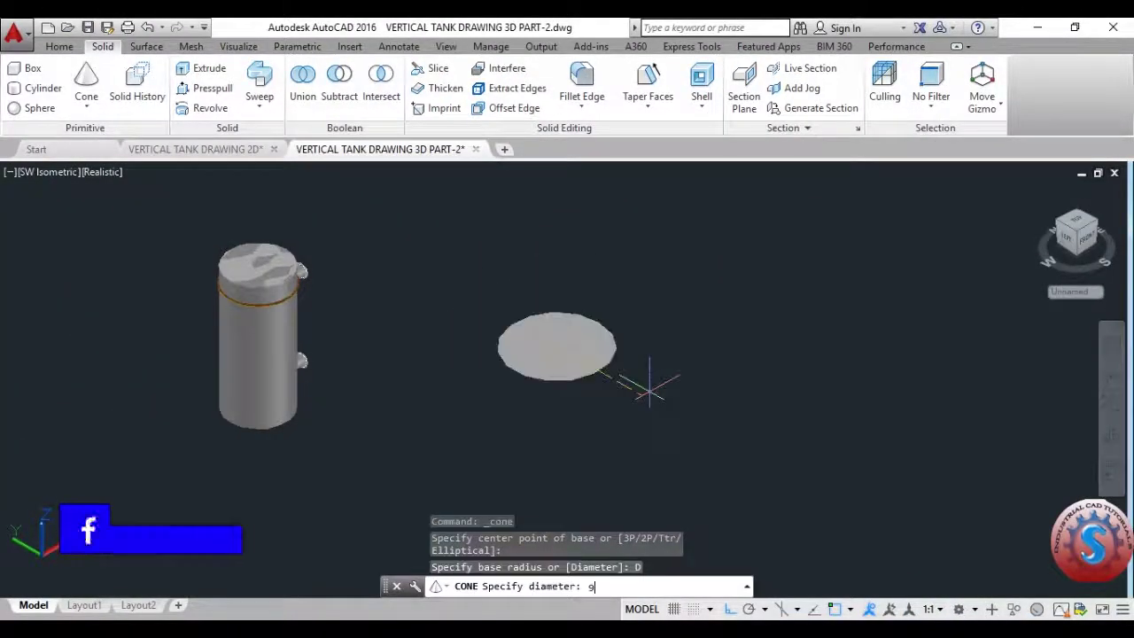
pyautogui.write('00')
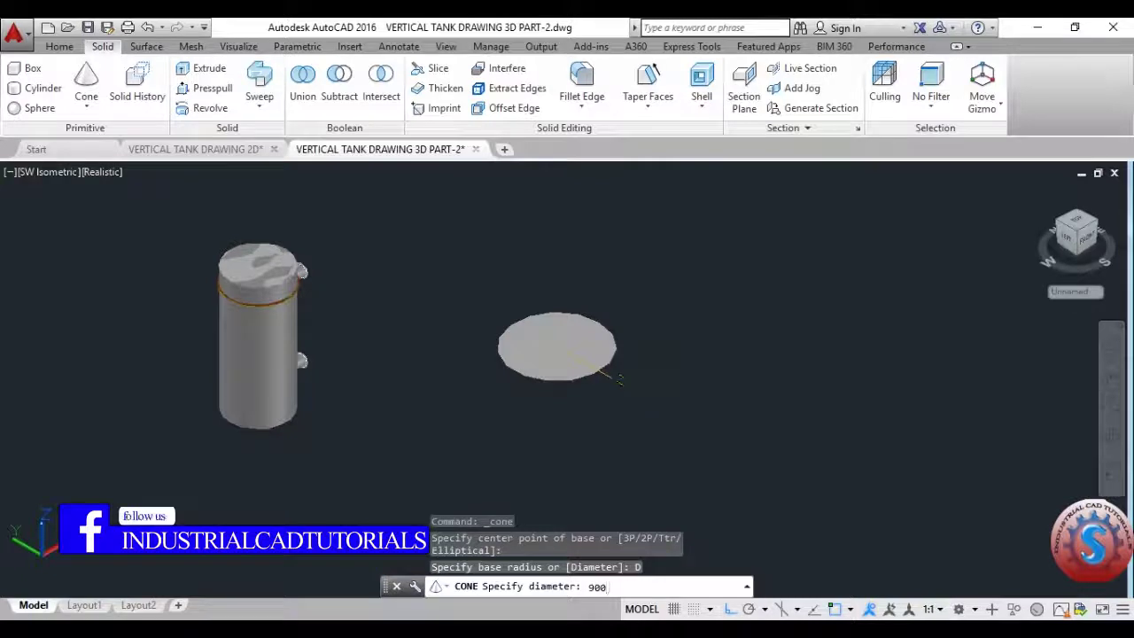
pyautogui.press('Return')
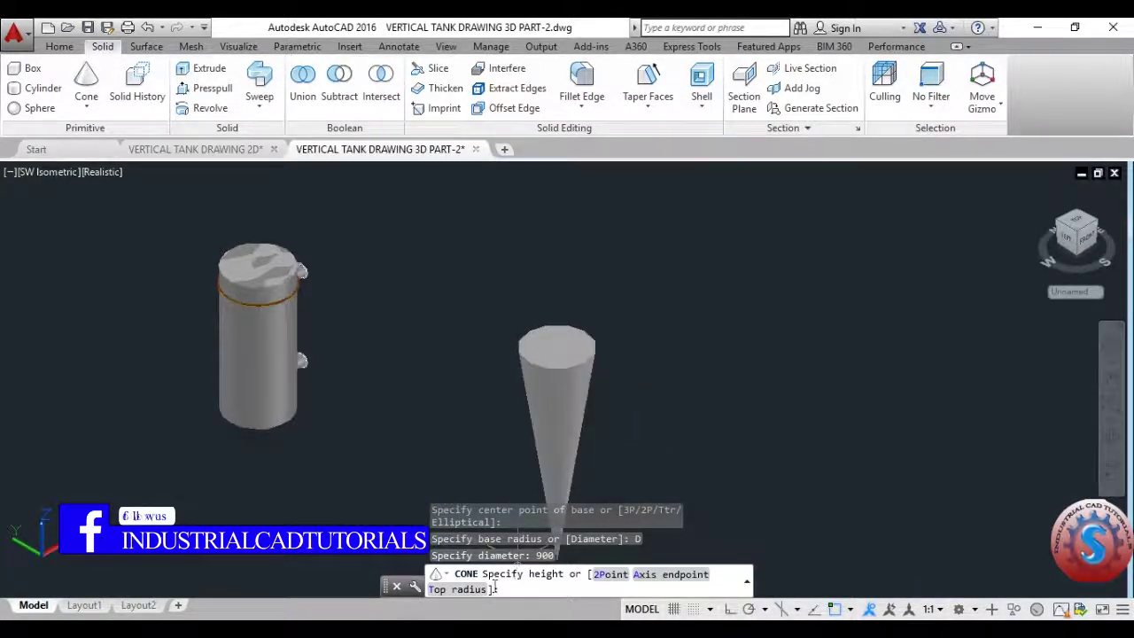
# Give the cone a 75 (150/2) top radius and 250 height, then return to the 2D drawing
pyautogui.click(452, 590)
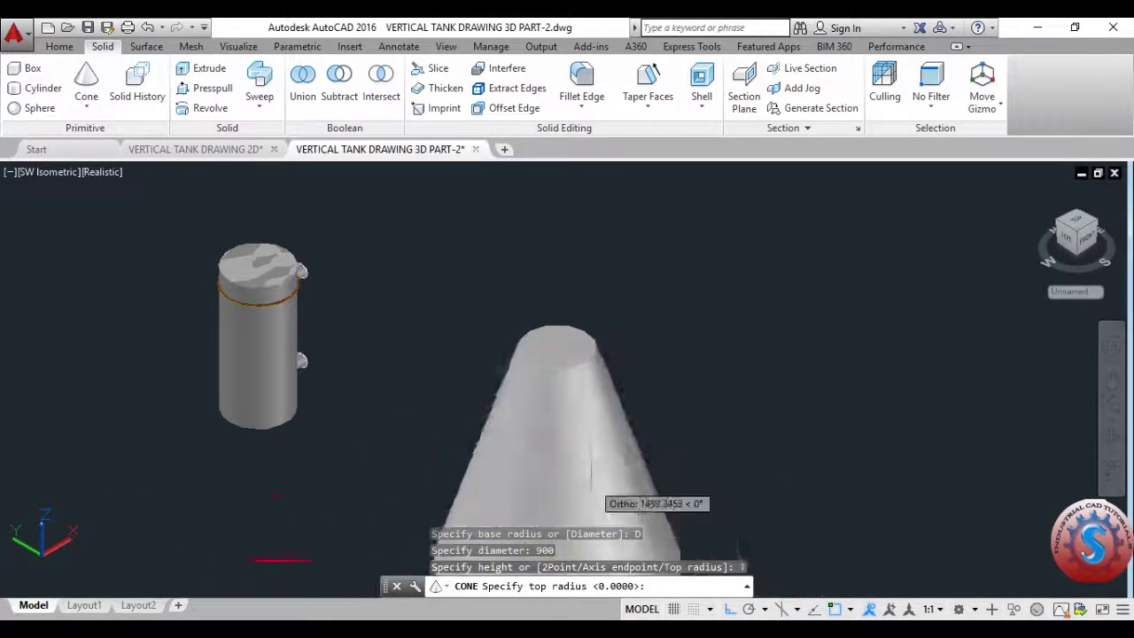
pyautogui.moveTo(567, 439); pyautogui.dragTo(534, 359, button='middle')
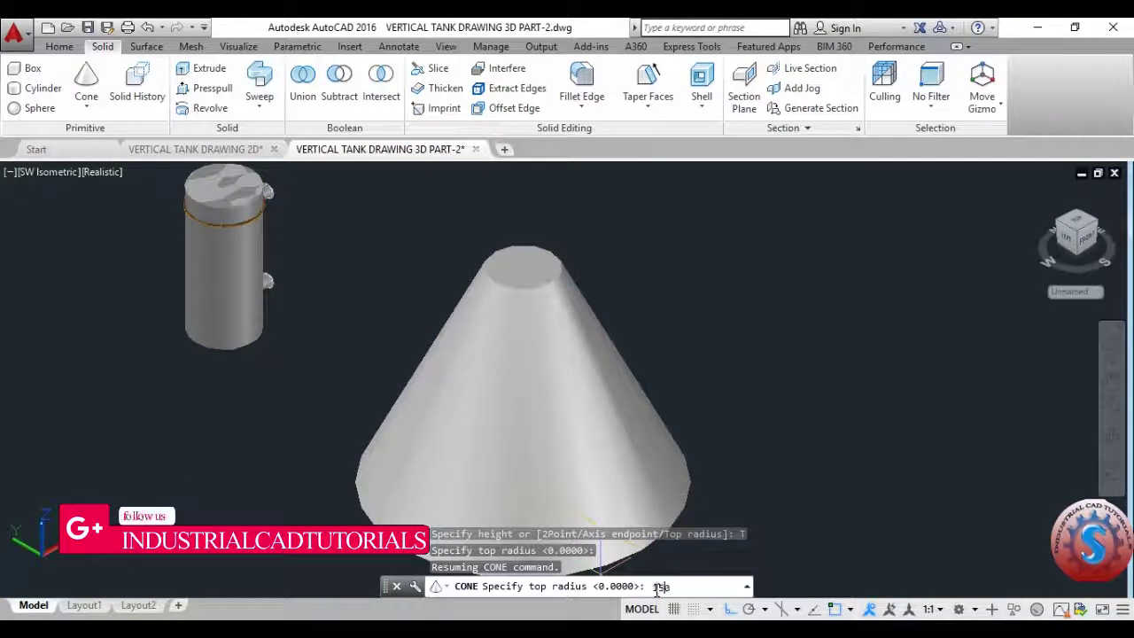
pyautogui.write('150/2')
pyautogui.press('Return')
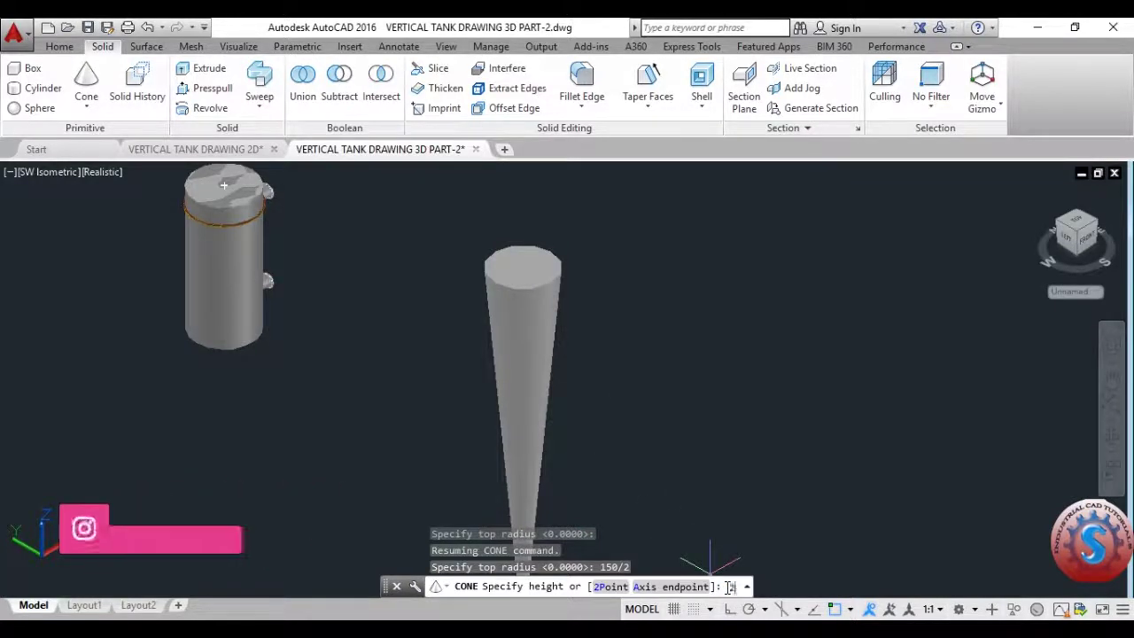
pyautogui.write('250')
pyautogui.press('Return')
pyautogui.press('Escape')
pyautogui.click(212, 149)
# Back in the 3D drawing, set the cone's height to 500
pyautogui.click(345, 150)
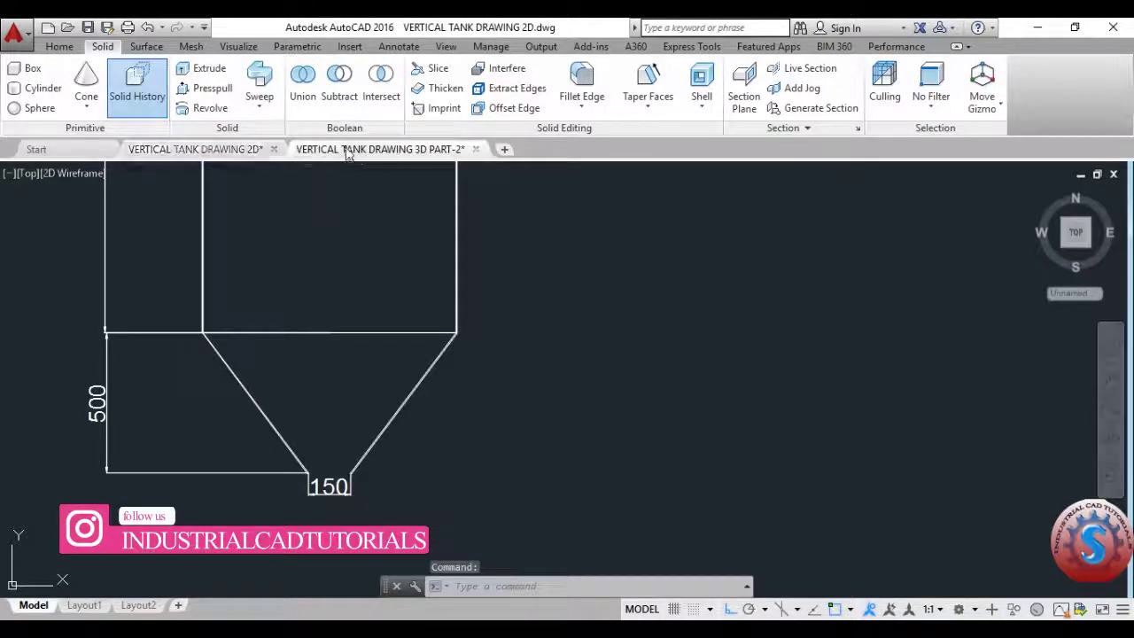
pyautogui.click(526, 282)
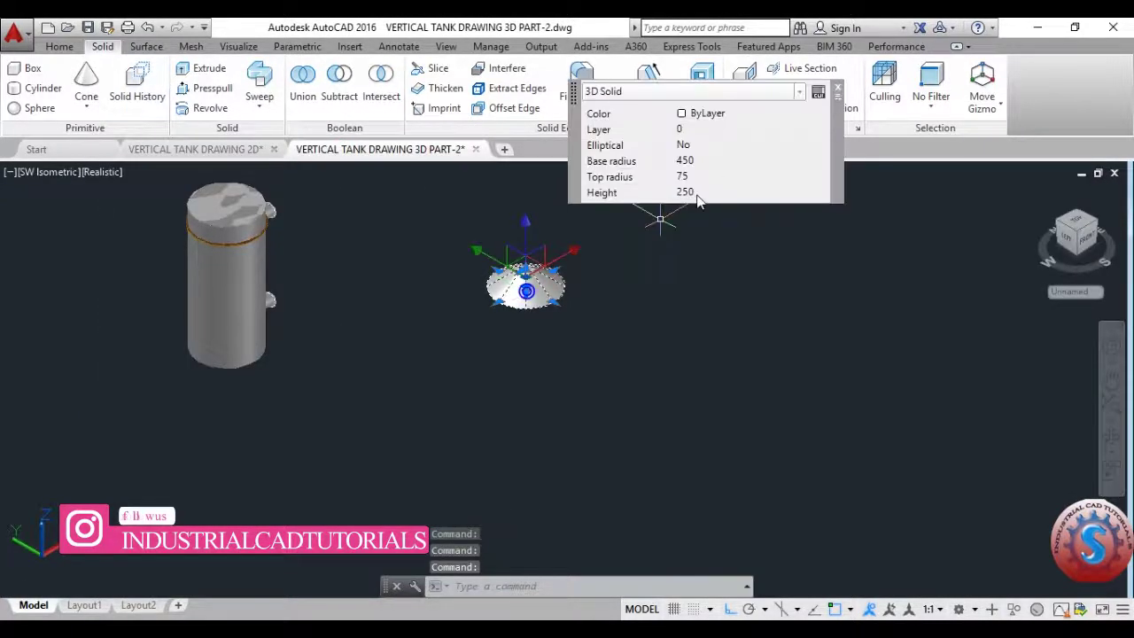
pyautogui.click(686, 192)
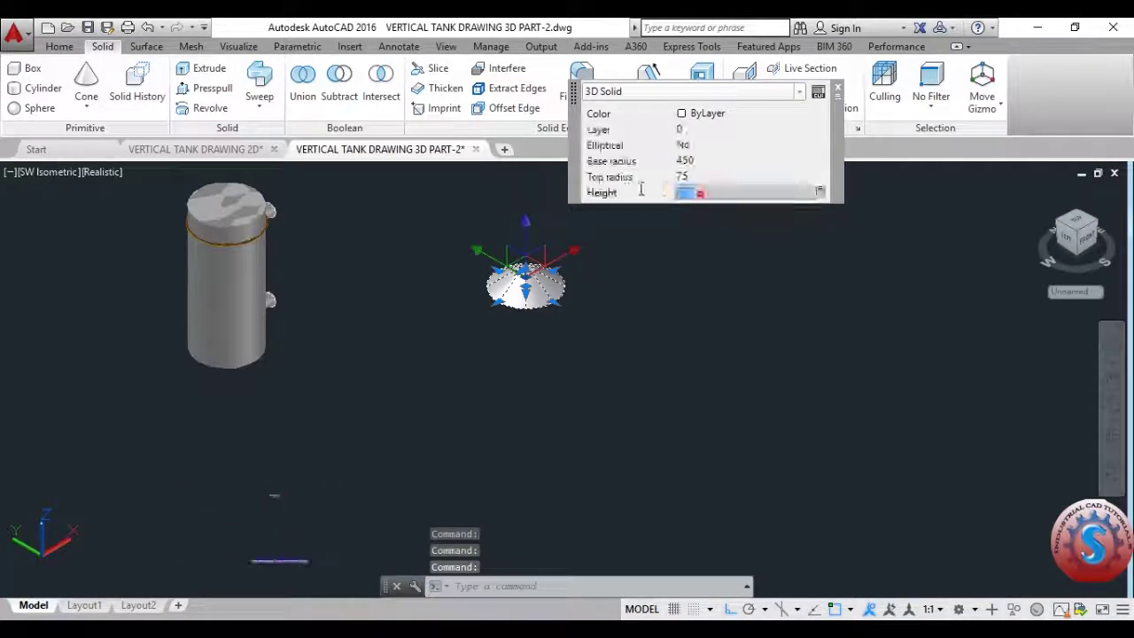
pyautogui.write('50')
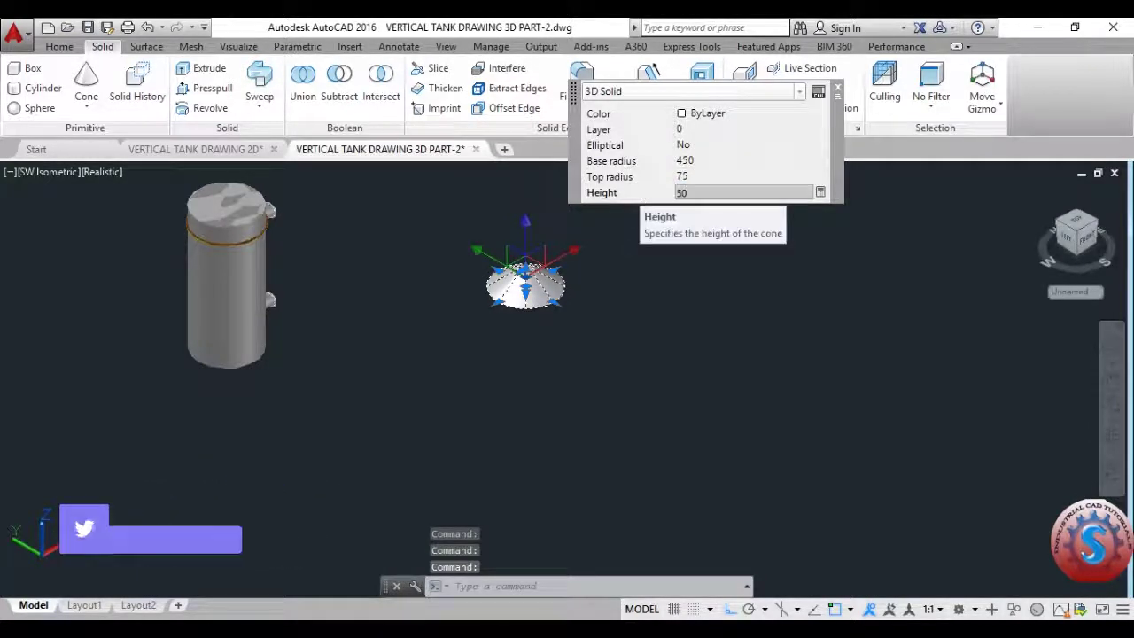
pyautogui.write('0')
pyautogui.press('Return')
pyautogui.click(673, 295)
pyautogui.press('Escape')
pyautogui.press('Escape')
pyautogui.scroll(5, 577, 257)
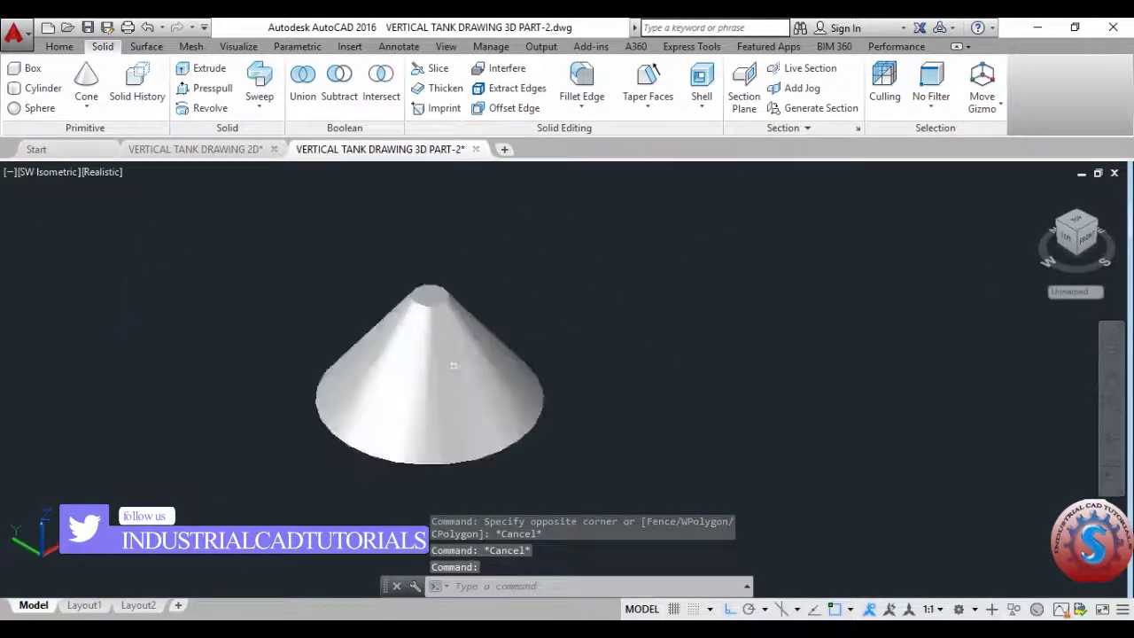
# Set the cone's base radius to 75 and top radius to 450, inverting it
pyautogui.click(453, 365)
pyautogui.click(613, 284)
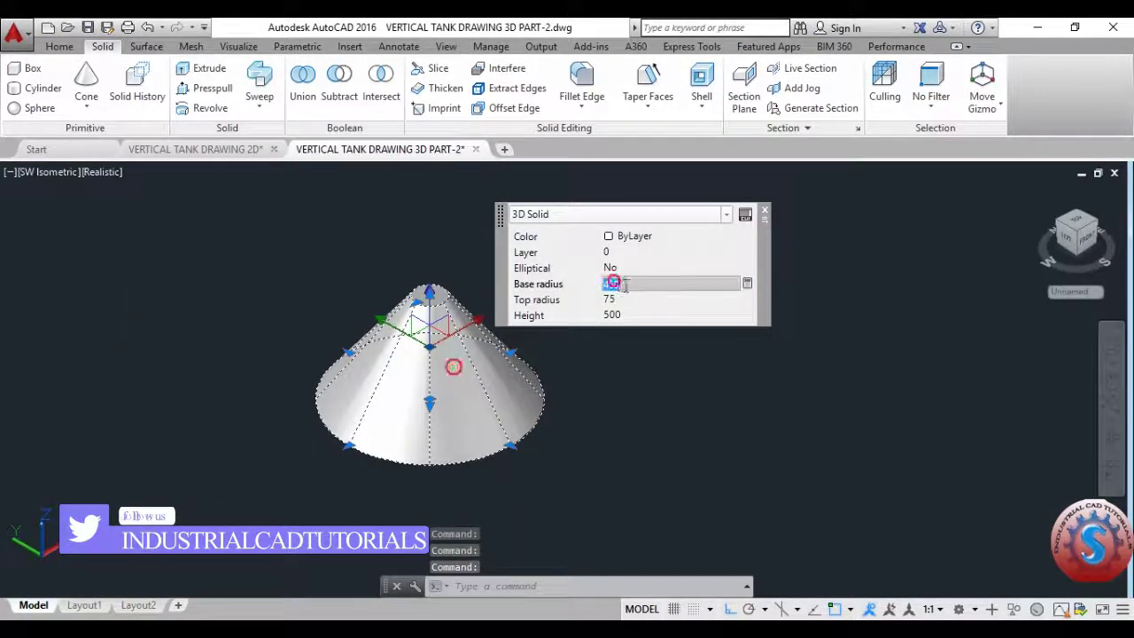
pyautogui.click(620, 298)
pyautogui.click(621, 285)
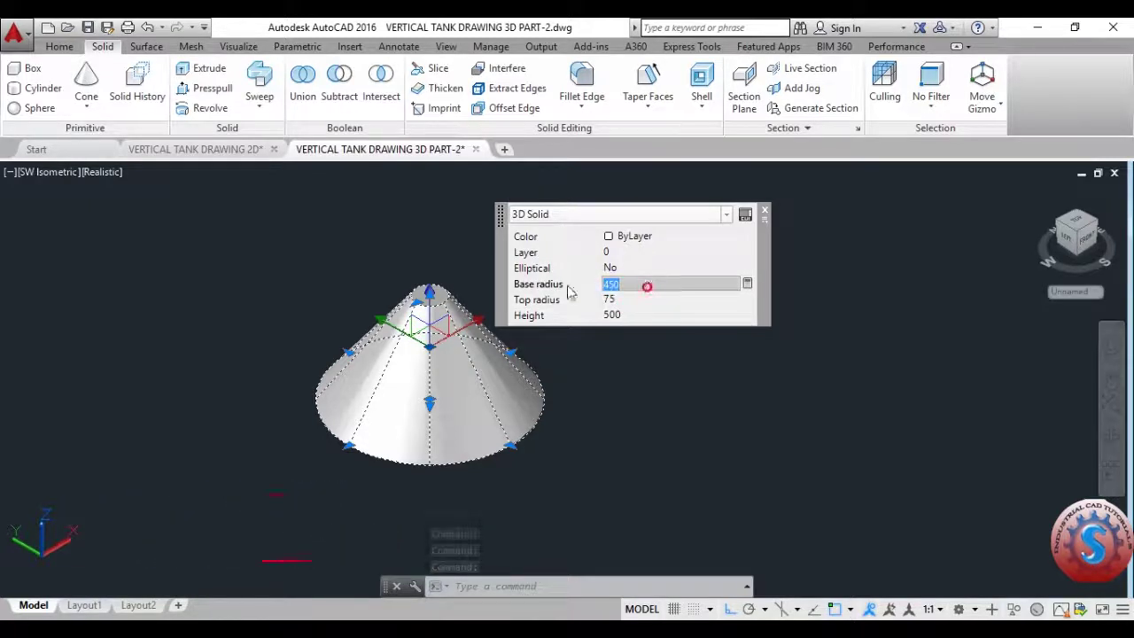
pyautogui.click(629, 298)
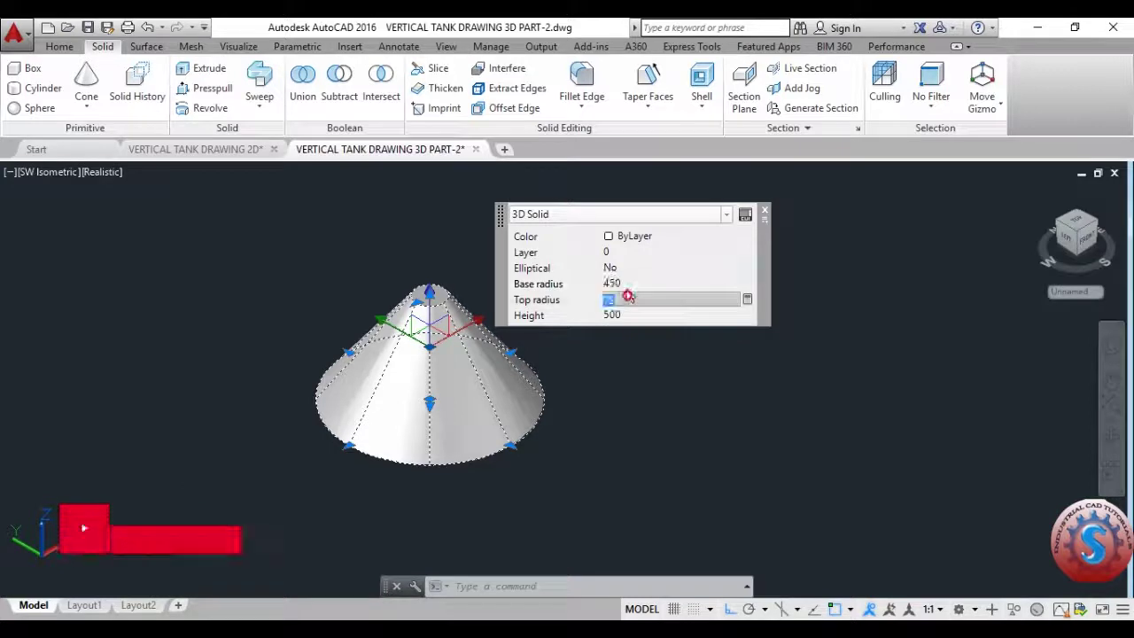
pyautogui.click(625, 286)
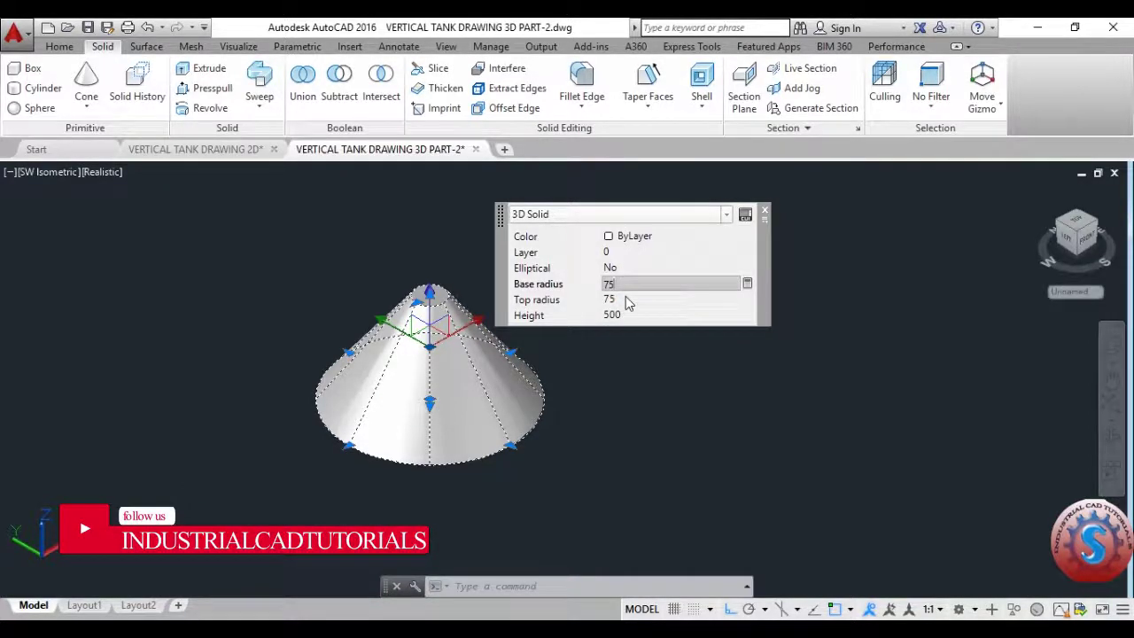
pyautogui.write('75')
pyautogui.click(613, 299)
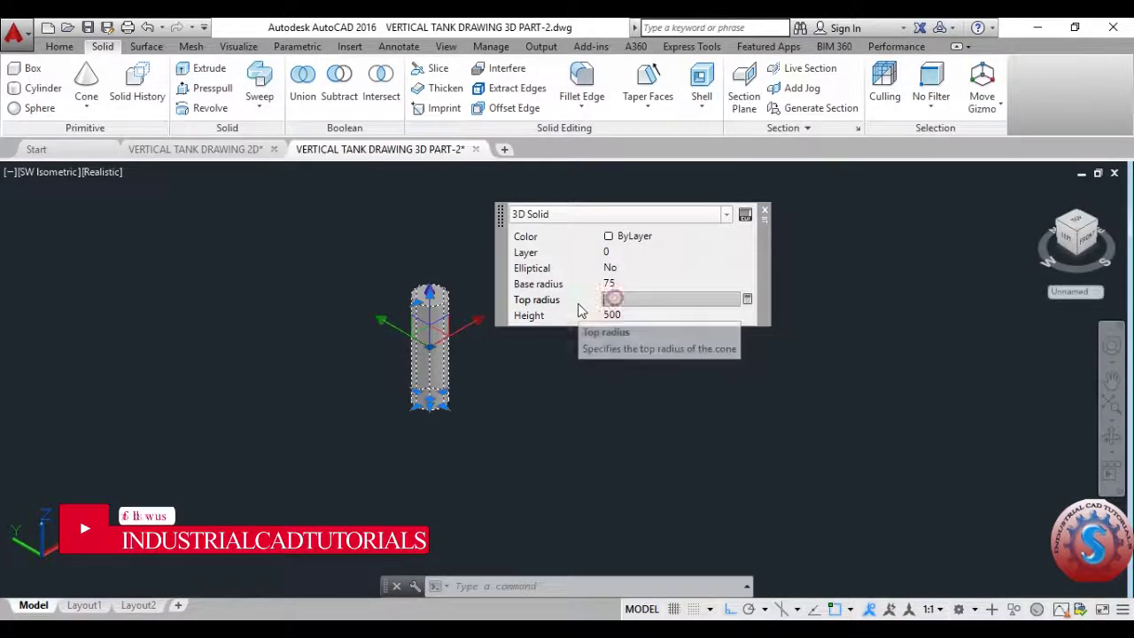
pyautogui.write('450')
pyautogui.press('Return')
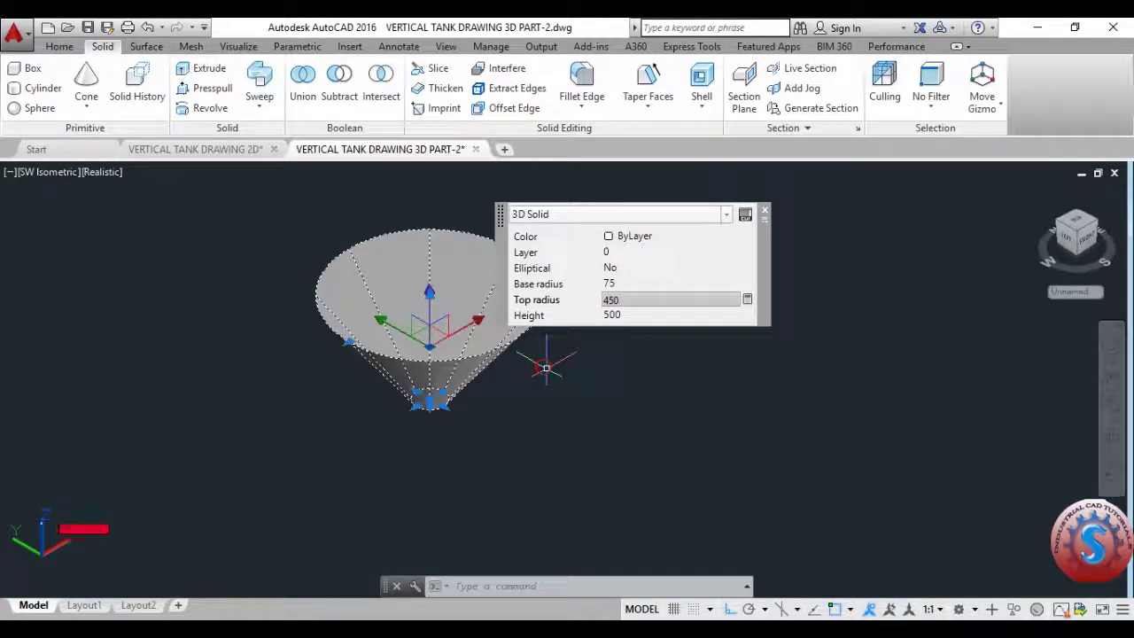
pyautogui.press('Escape')
pyautogui.scroll(-5, 558, 366)
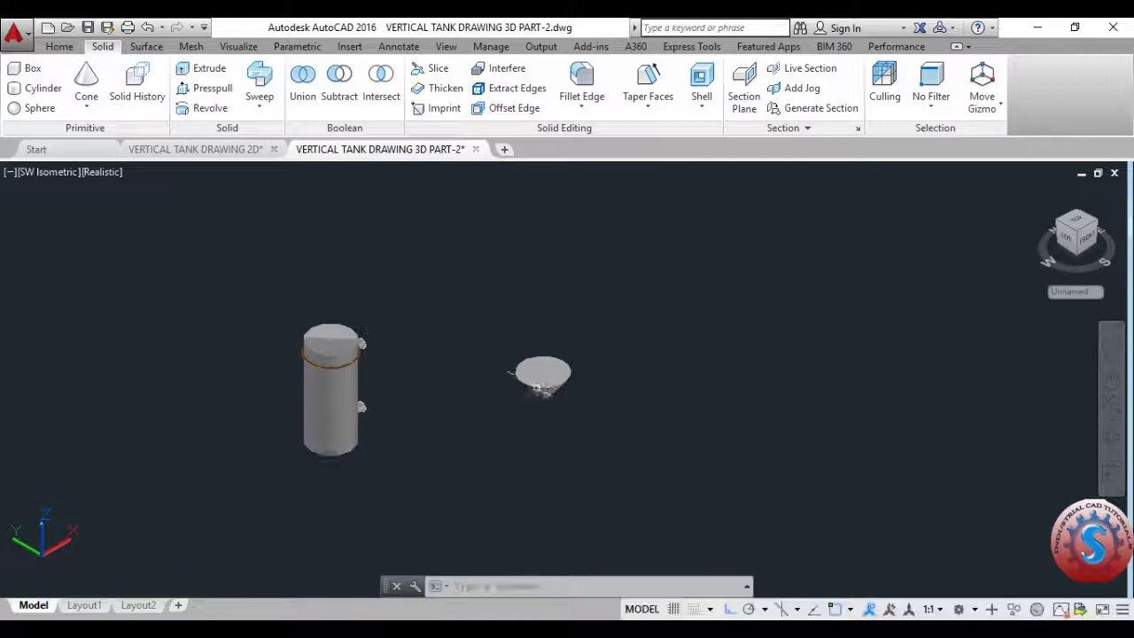
# Copy the inverted cone to a spot up and to the right of the original
pyautogui.scroll(3, 545, 381)
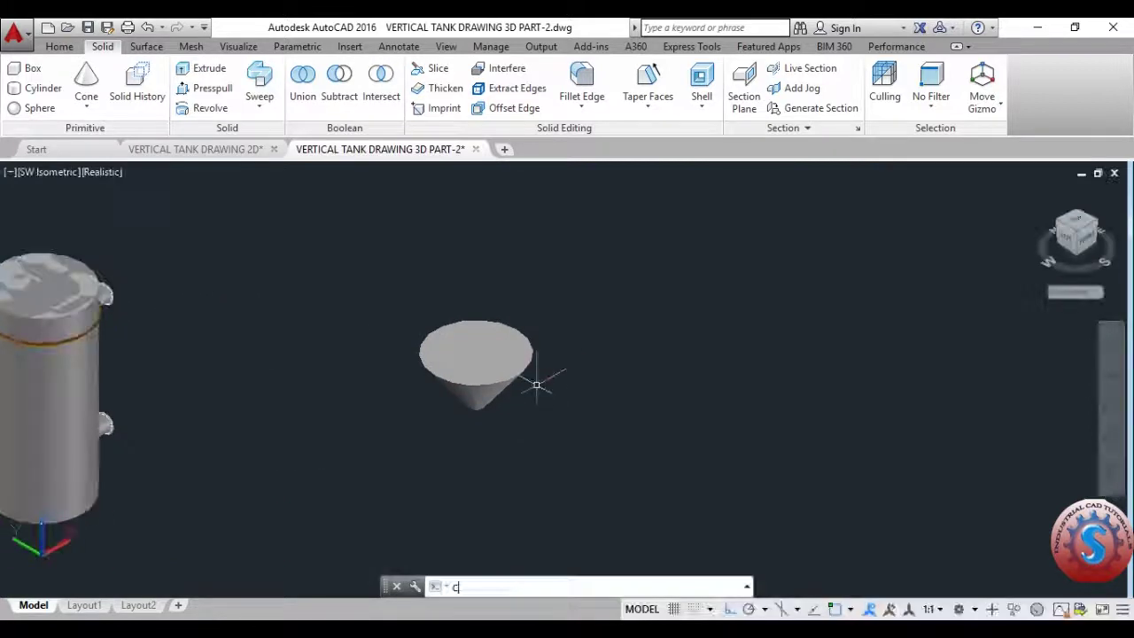
pyautogui.write('co')
pyautogui.press('Return')
pyautogui.click(537, 391)
pyautogui.click(547, 302)
pyautogui.press('Return')
pyautogui.click(478, 352)
pyautogui.click(678, 324)
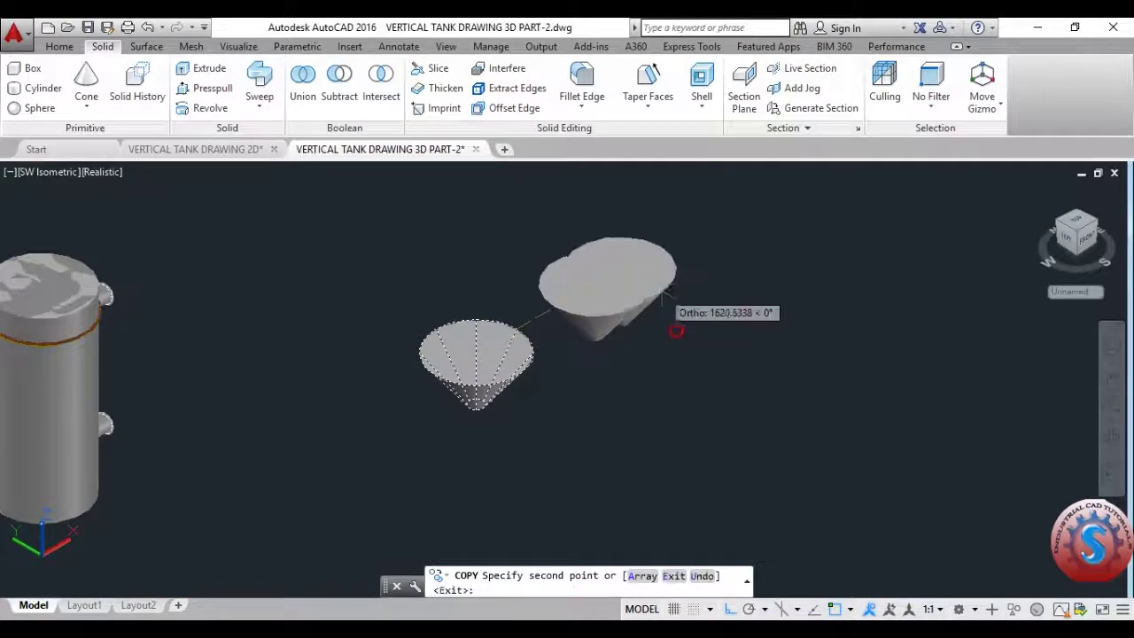
pyautogui.press('Escape')
# Check the right cone's base and top radii, then search Windows for the calculator
pyautogui.click(601, 294)
pyautogui.click(771, 217)
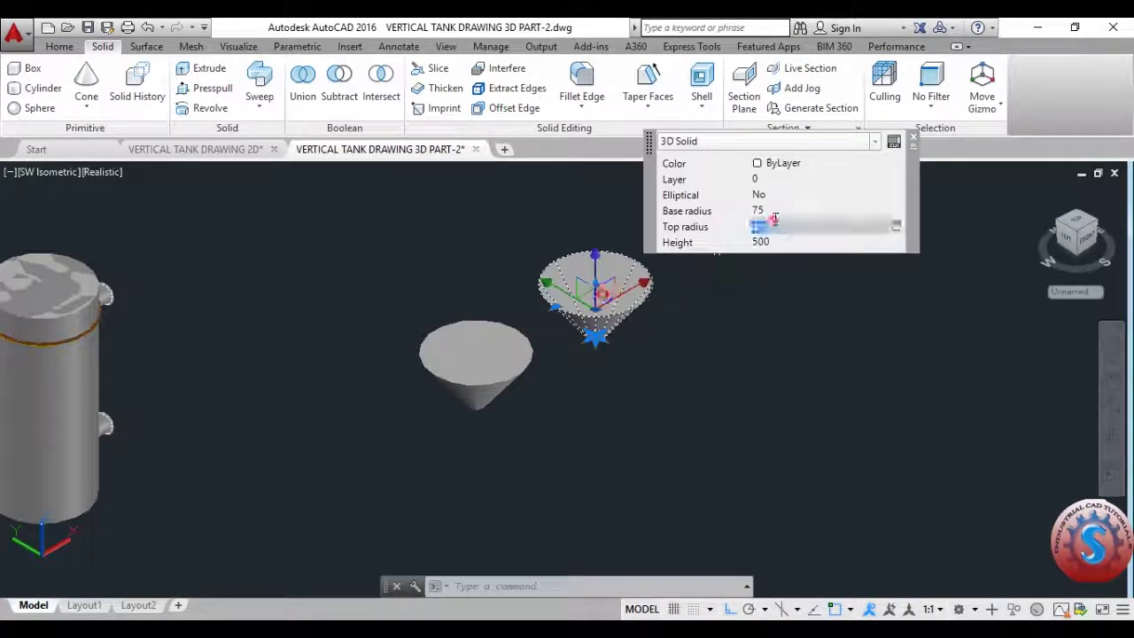
pyautogui.click(769, 208)
pyautogui.click(772, 228)
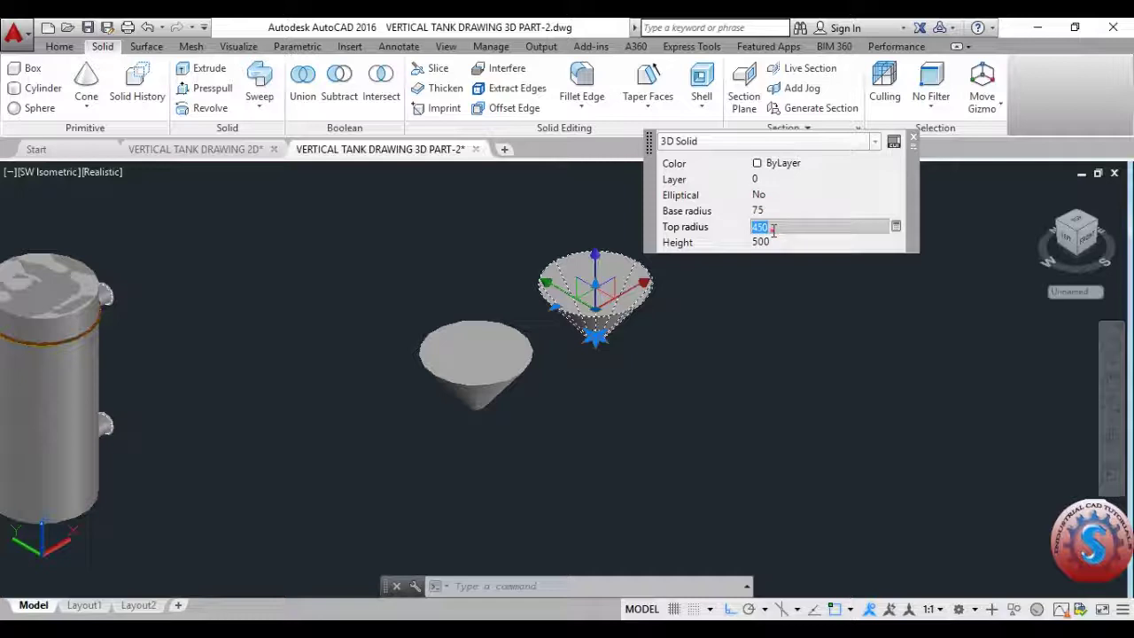
pyautogui.click(772, 213)
pyautogui.click(769, 228)
pyautogui.press('Escape')
pyautogui.press('Escape')
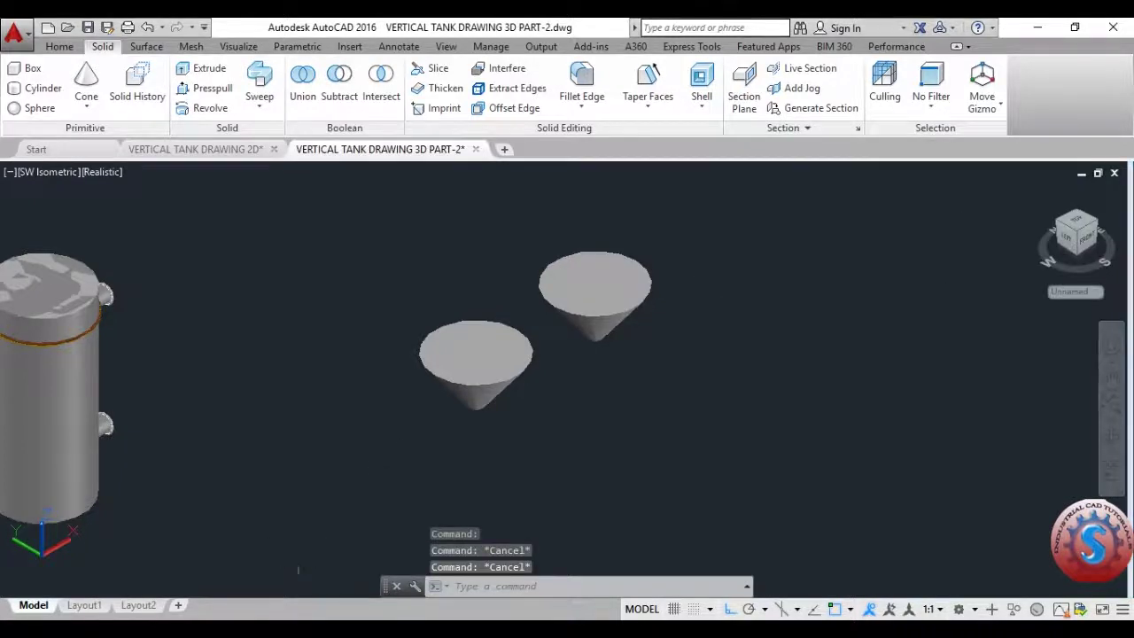
pyautogui.press('super')
pyautogui.write('CLA')
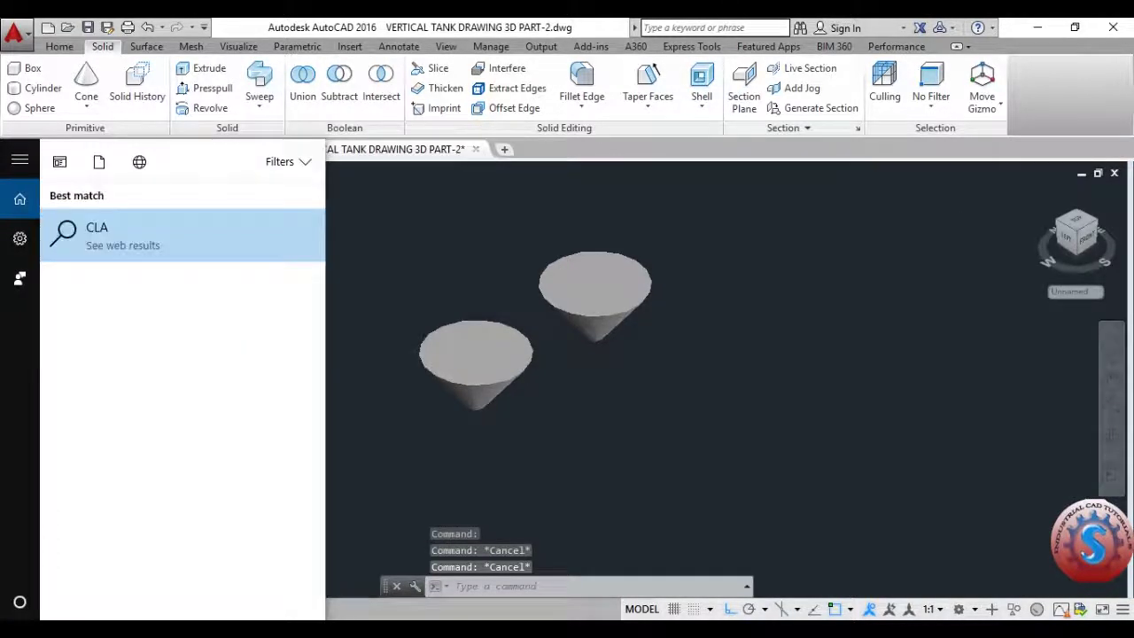
# In Calculator, compute 906 ÷ 3 = 302, then close it
pyautogui.press('BackSpace')
pyautogui.write('AL')
pyautogui.press('Return')
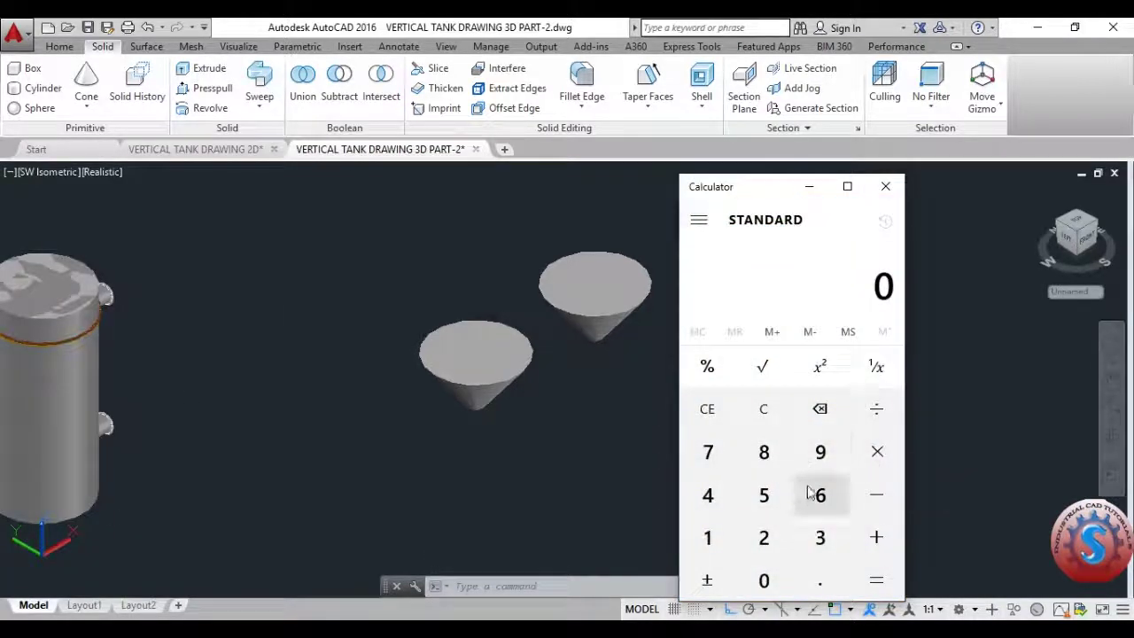
pyautogui.click(820, 452)
pyautogui.click(766, 585)
pyautogui.click(820, 495)
pyautogui.click(874, 410)
pyautogui.click(820, 537)
pyautogui.click(876, 580)
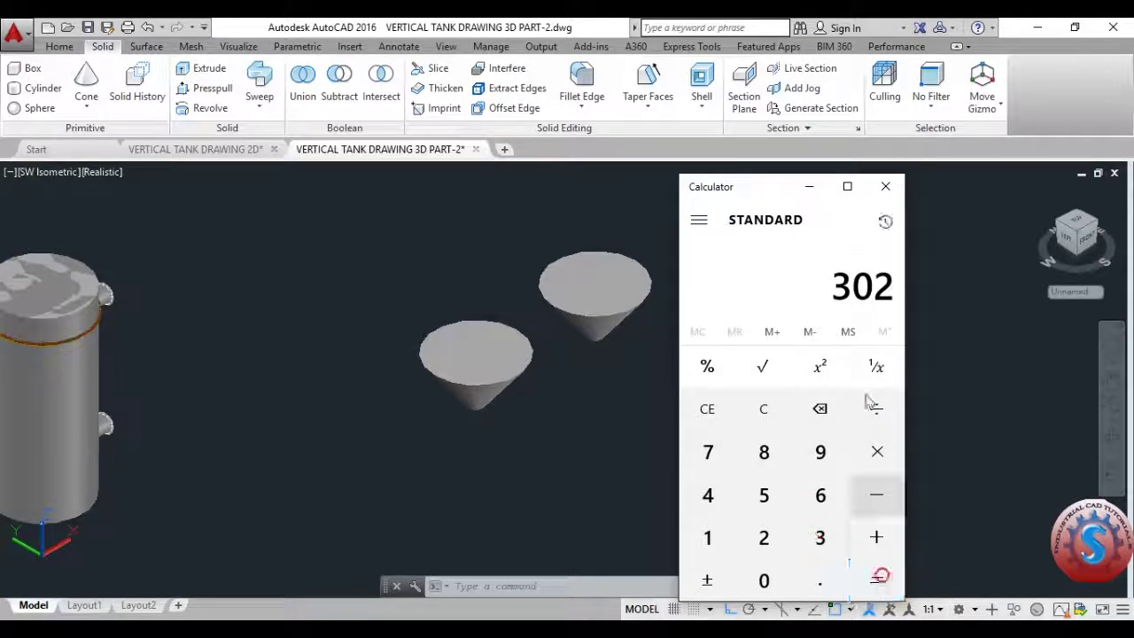
pyautogui.click(886, 188)
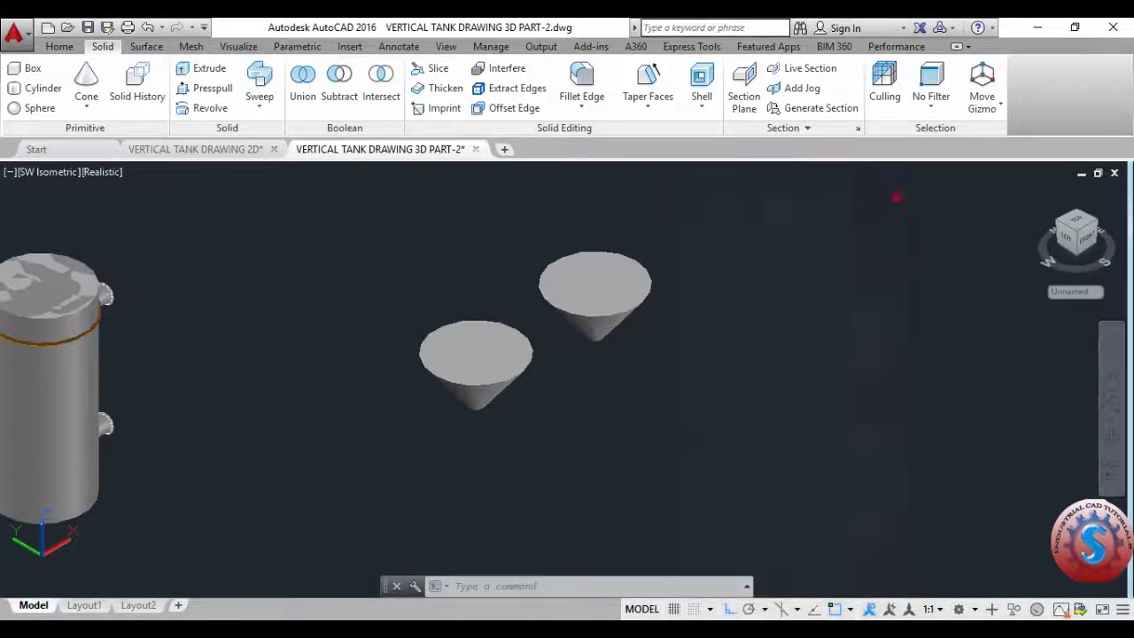
# Set the right cone's top radius to 302
pyautogui.click(611, 300)
pyautogui.click(780, 231)
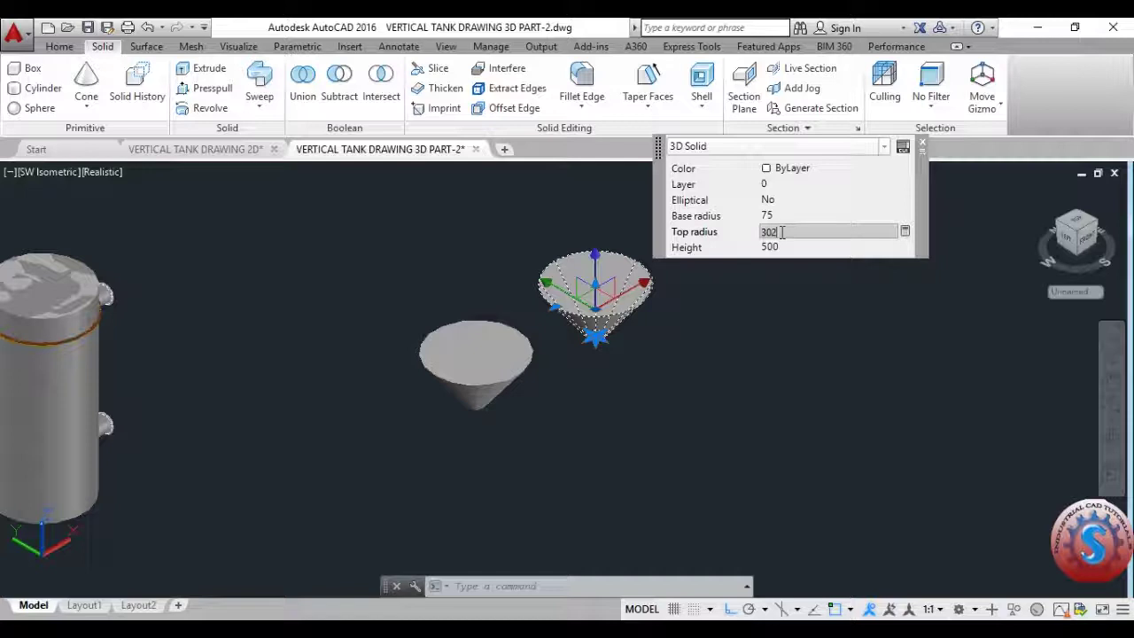
pyautogui.press('Return')
pyautogui.press('Escape')
pyautogui.press('Escape')
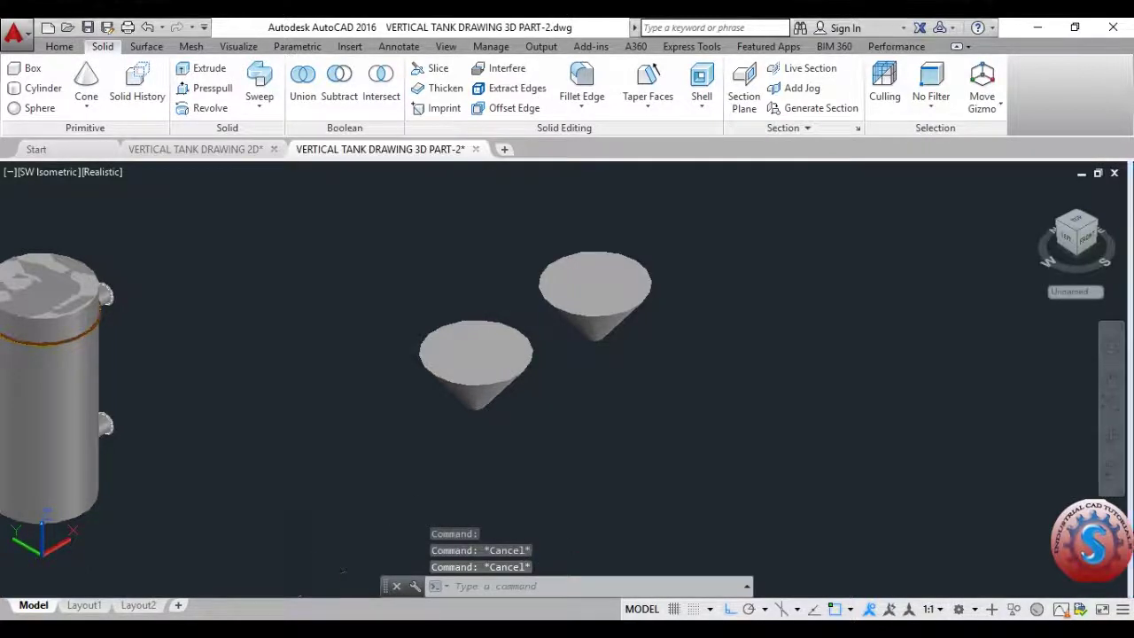
# Launch Calculator again from Windows search
pyautogui.press('super')
pyautogui.write('CAL')
pyautogui.click(88, 254)
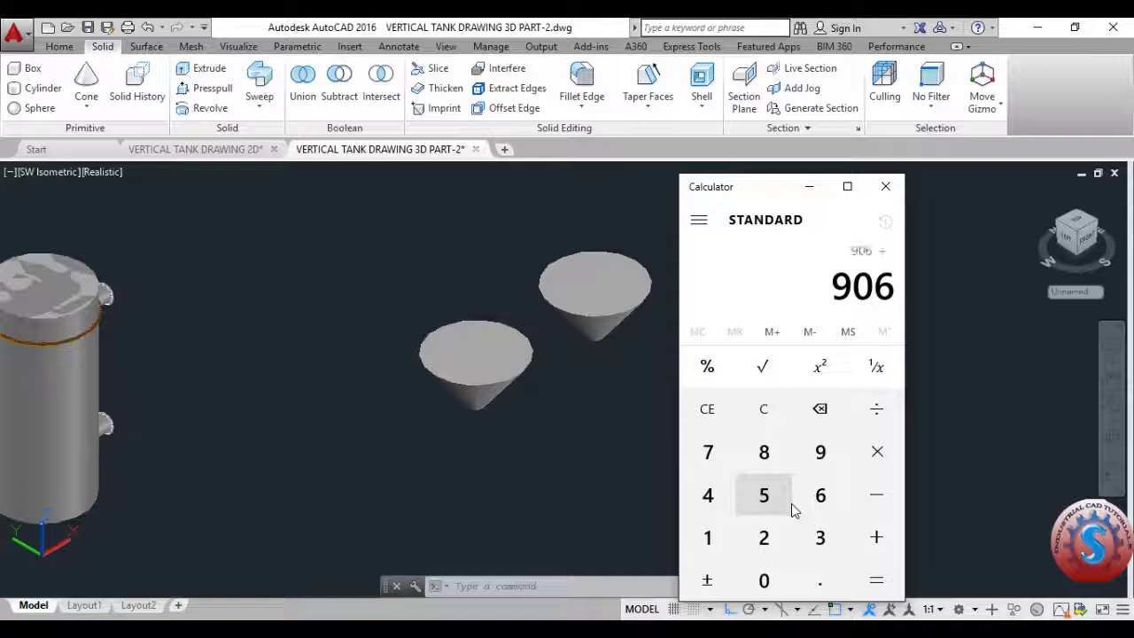
# Compute 906 ÷ 2 = 453 in Calculator and close it
pyautogui.write('2')
pyautogui.press('Return')
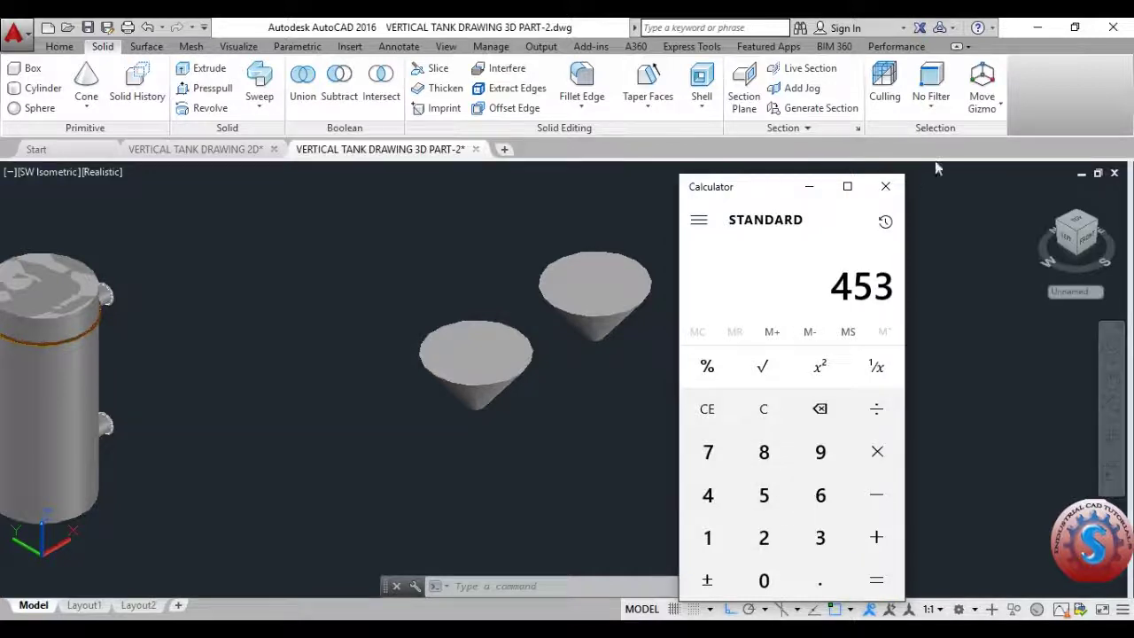
pyautogui.click(885, 187)
pyautogui.press('Escape')
# Set the right cone's top radius to 453 and base radius to 78
pyautogui.click(595, 292)
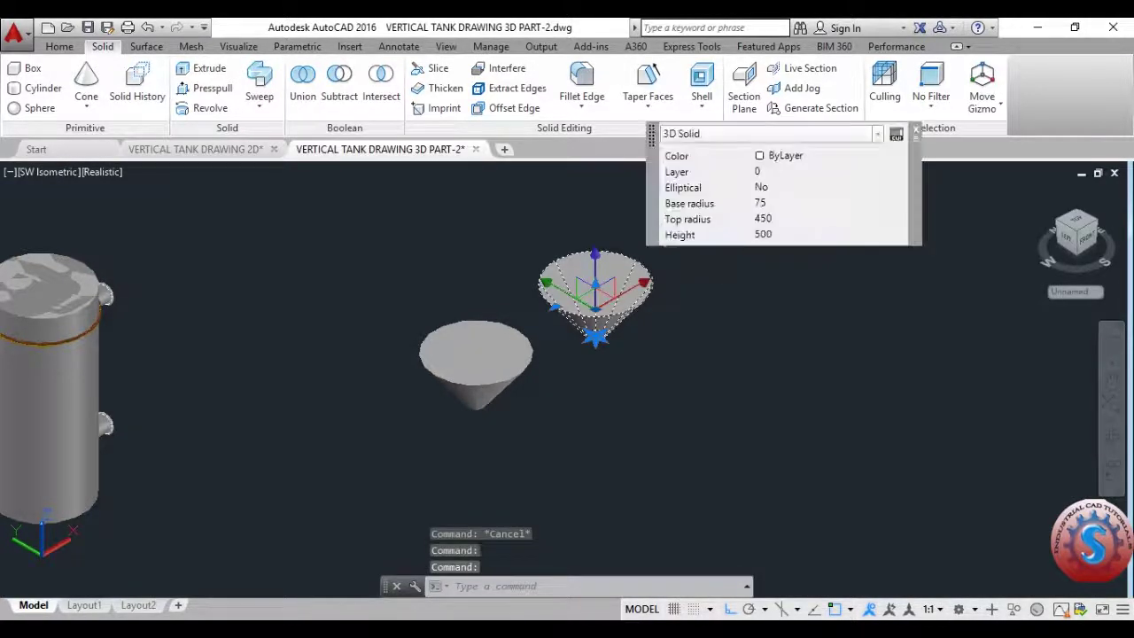
pyautogui.click(779, 218)
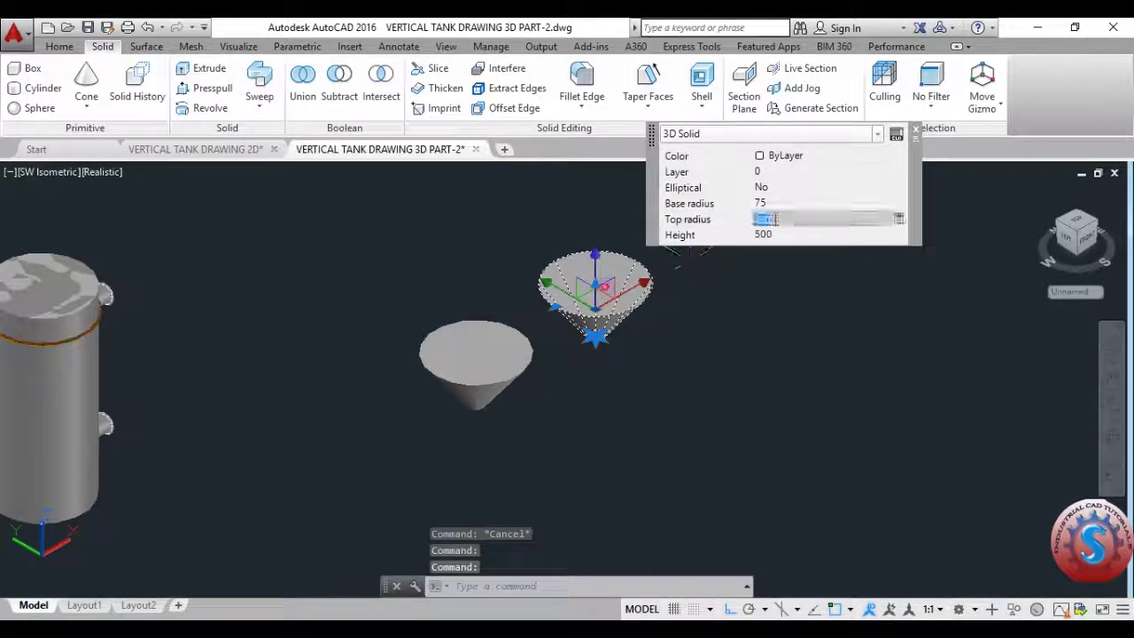
pyautogui.write('453')
pyautogui.click(771, 203)
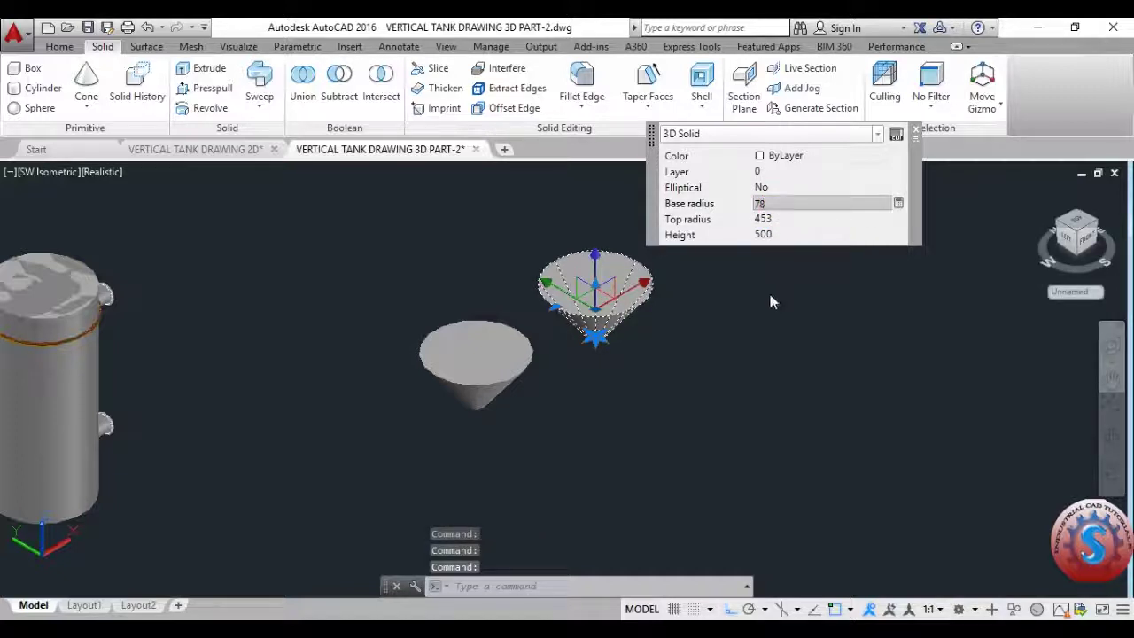
pyautogui.press('Return')
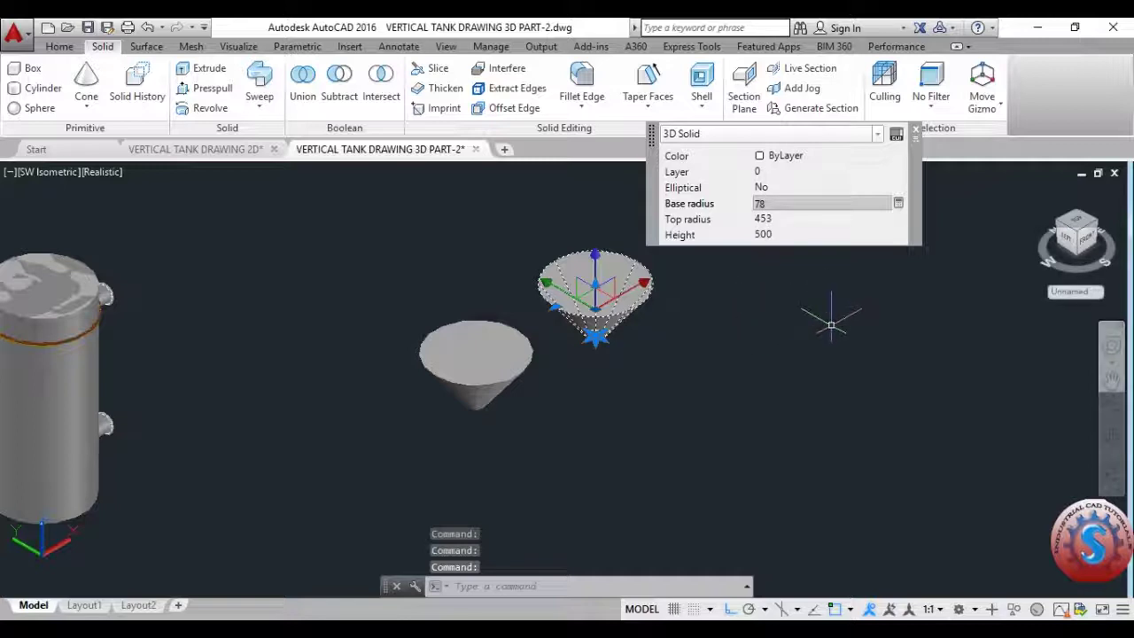
pyautogui.press('Escape')
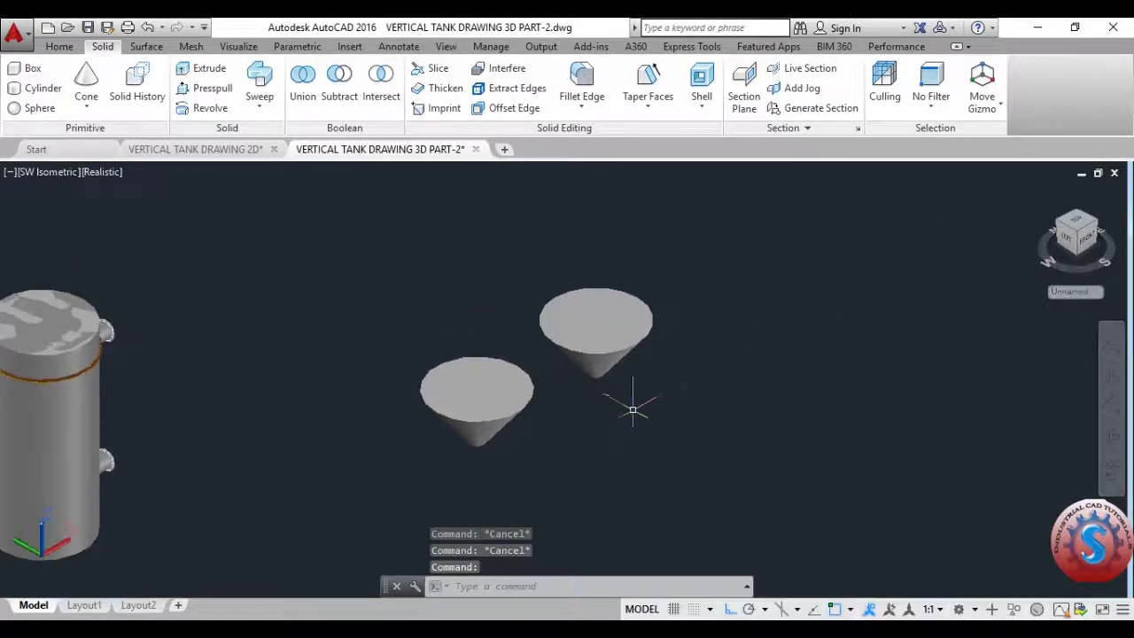
pyautogui.scroll(2, 630, 399)
pyautogui.moveTo(632, 382); pyautogui.dragTo(607, 418, button='middle')
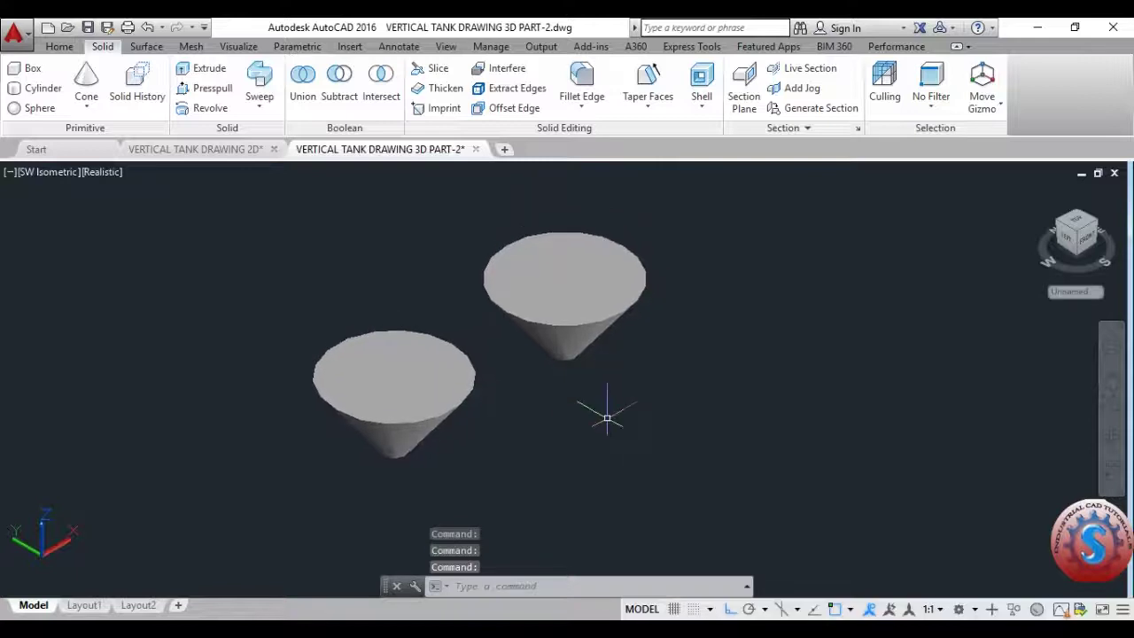
pyautogui.write('o')
pyautogui.press('Return')
pyautogui.click(447, 474)
pyautogui.click(403, 382)
pyautogui.press('Return')
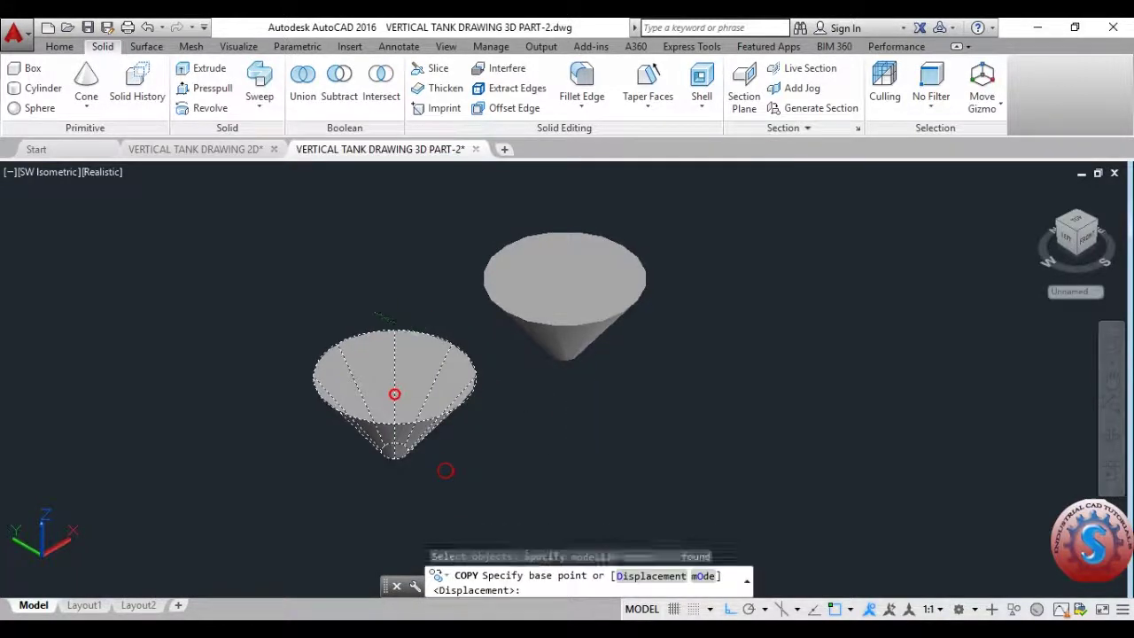
pyautogui.scroll(-2, 395, 396)
pyautogui.scroll(2, 394, 396)
pyautogui.click(396, 360)
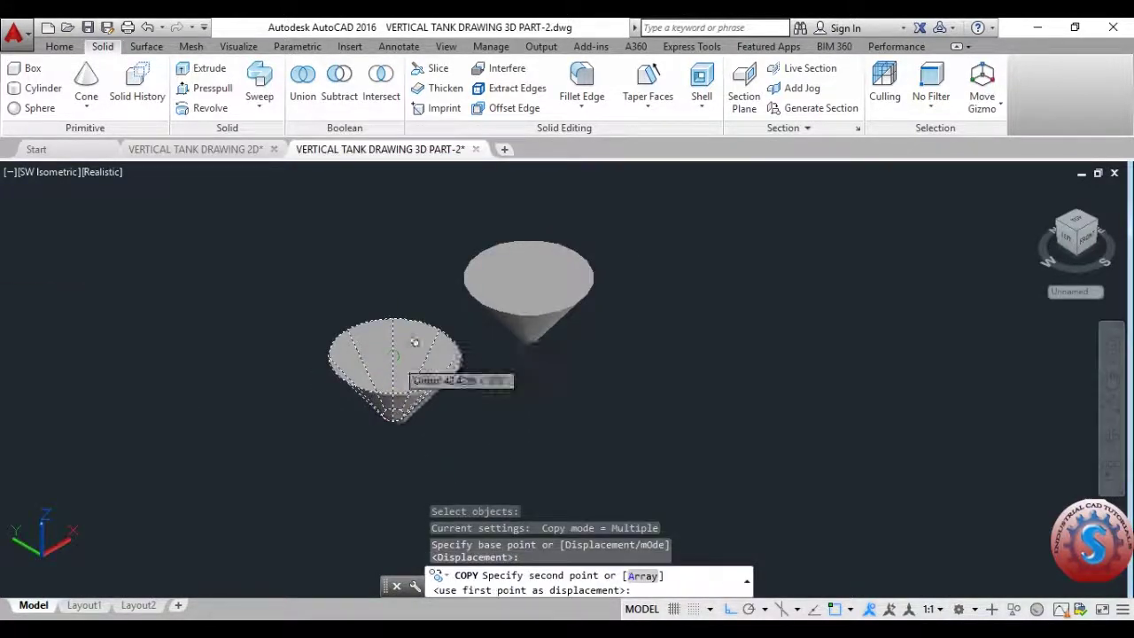
pyautogui.click(537, 269)
pyautogui.moveTo(620, 286); pyautogui.dragTo(629, 344, button='middle')
pyautogui.press('Escape')
pyautogui.scroll(2, 640, 316)
pyautogui.write('su')
pyautogui.press('Return')
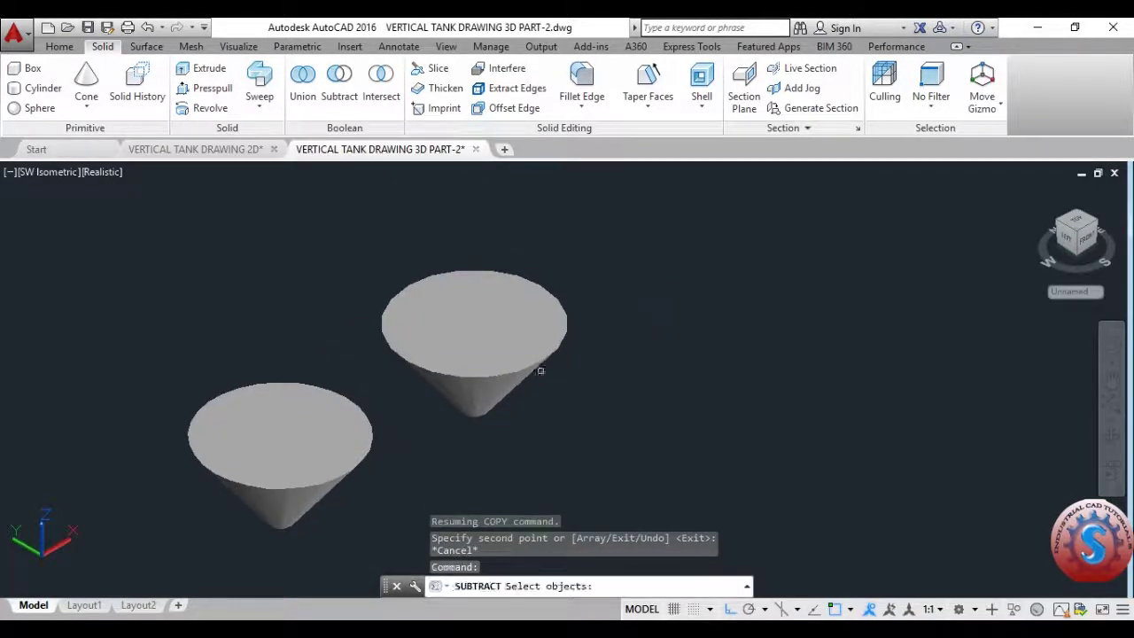
pyautogui.click(483, 399)
pyautogui.press('Return')
pyautogui.click(483, 338)
pyautogui.press('Return')
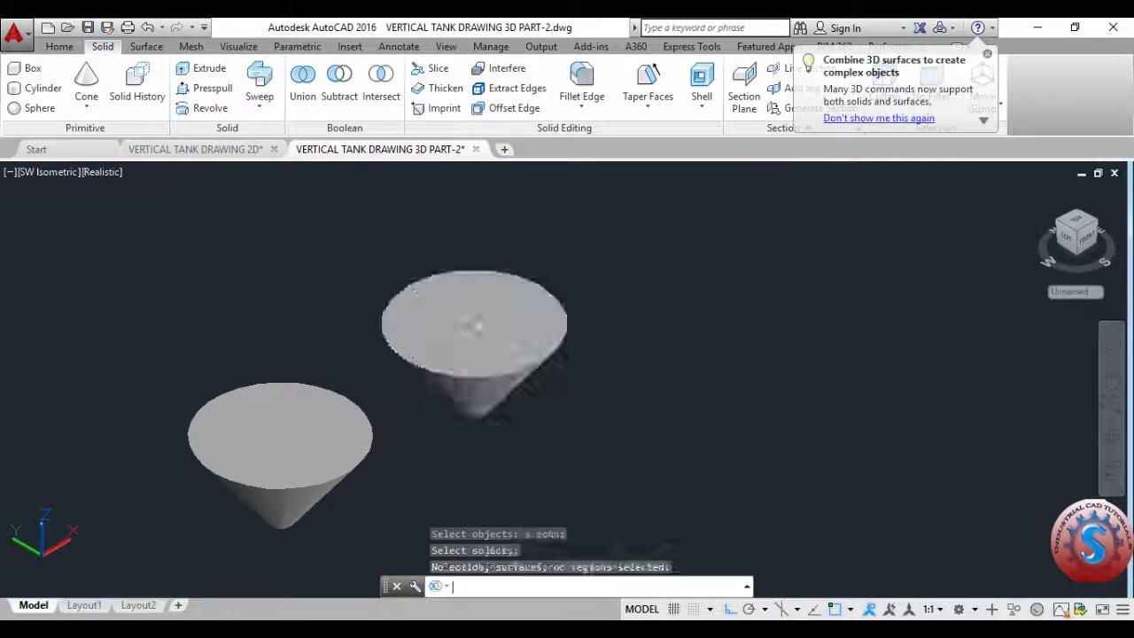
pyautogui.scroll(-3, 509, 335)
pyautogui.scroll(2, 513, 337)
pyautogui.scroll(2, 513, 338)
pyautogui.hotkey('ctrl', 'z')
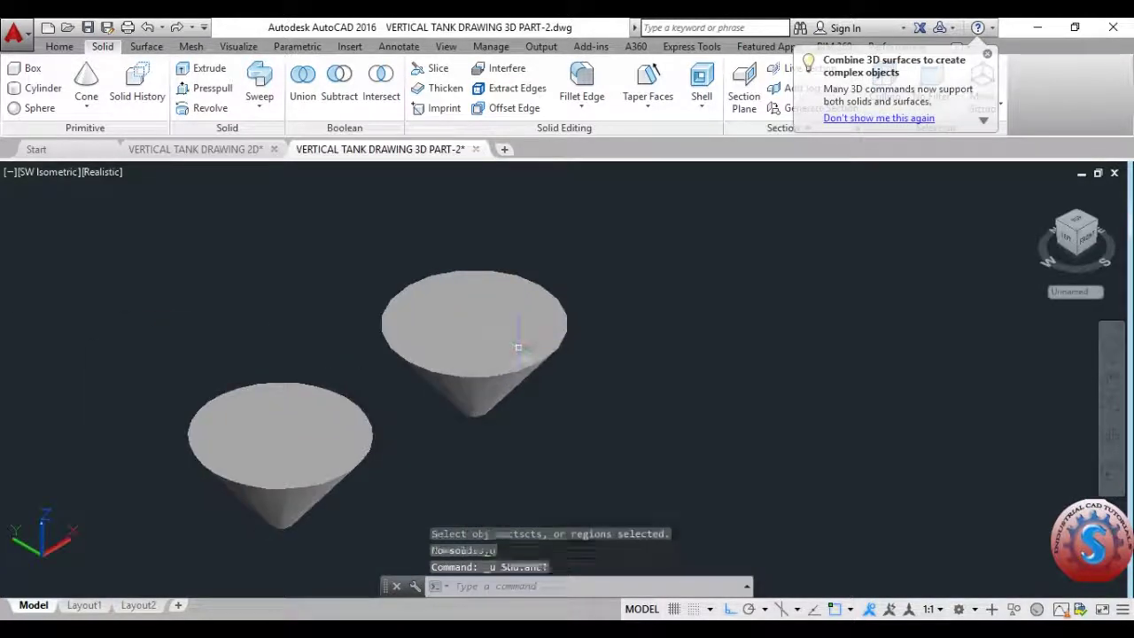
pyautogui.hotkey('ctrl', 'z')
pyautogui.hotkey('ctrl', 'z')
pyautogui.hotkey('ctrl', 'z')
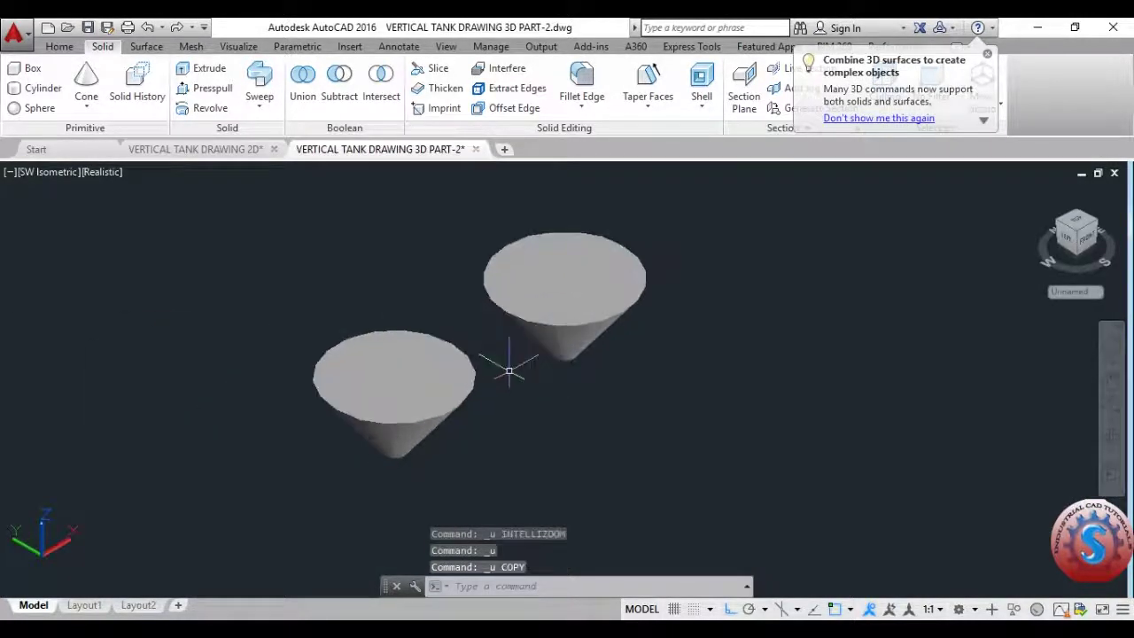
pyautogui.scroll(-3, 532, 359)
pyautogui.scroll(4, 542, 346)
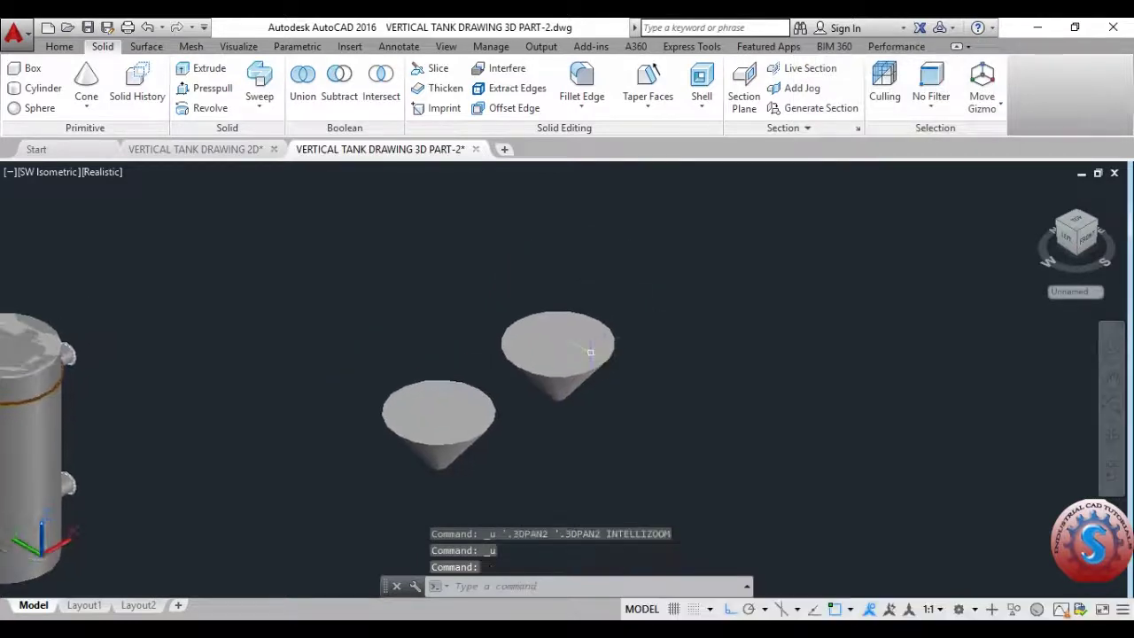
pyautogui.click(542, 354)
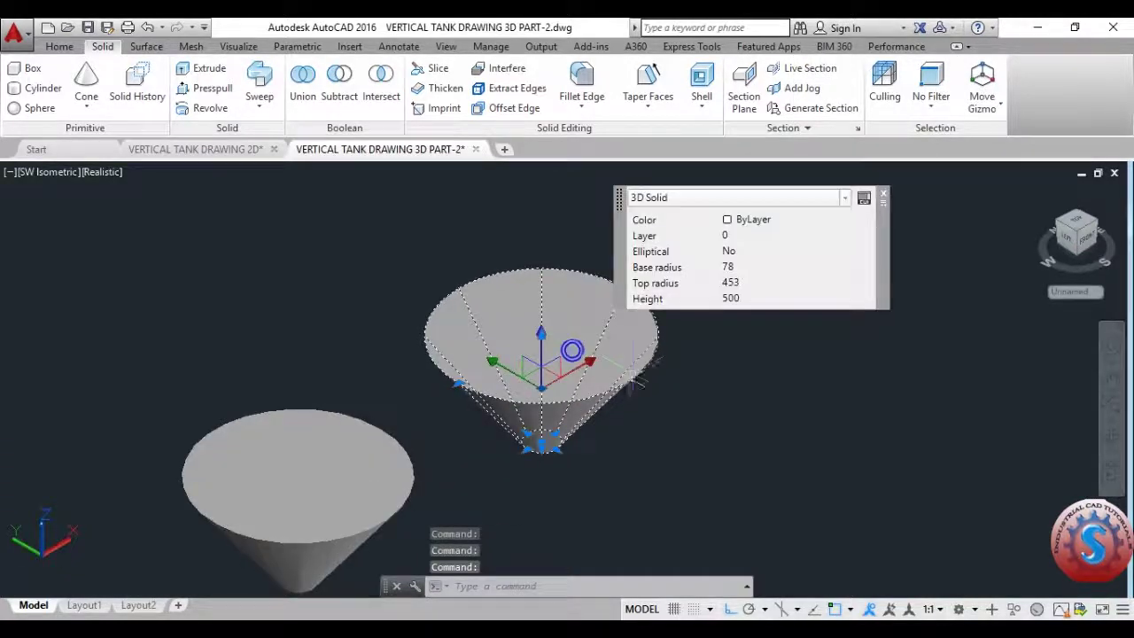
# Clear the selection and start copying the left cone, window-selecting it
pyautogui.press('Escape')
pyautogui.click(316, 450)
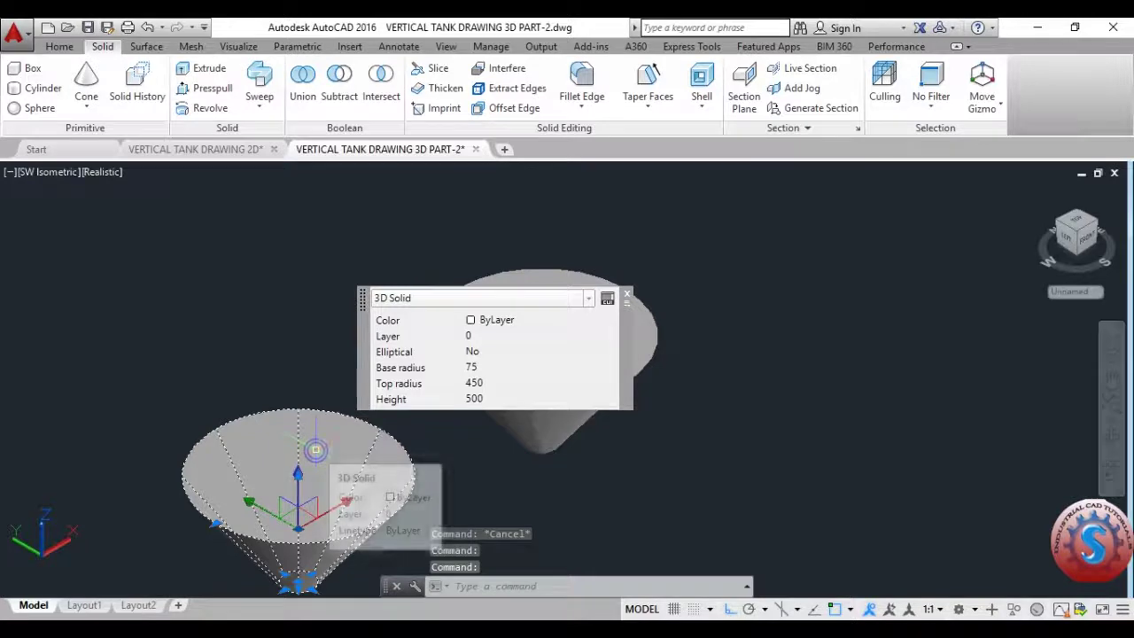
pyautogui.press('Escape')
pyautogui.scroll(-3, 443, 421)
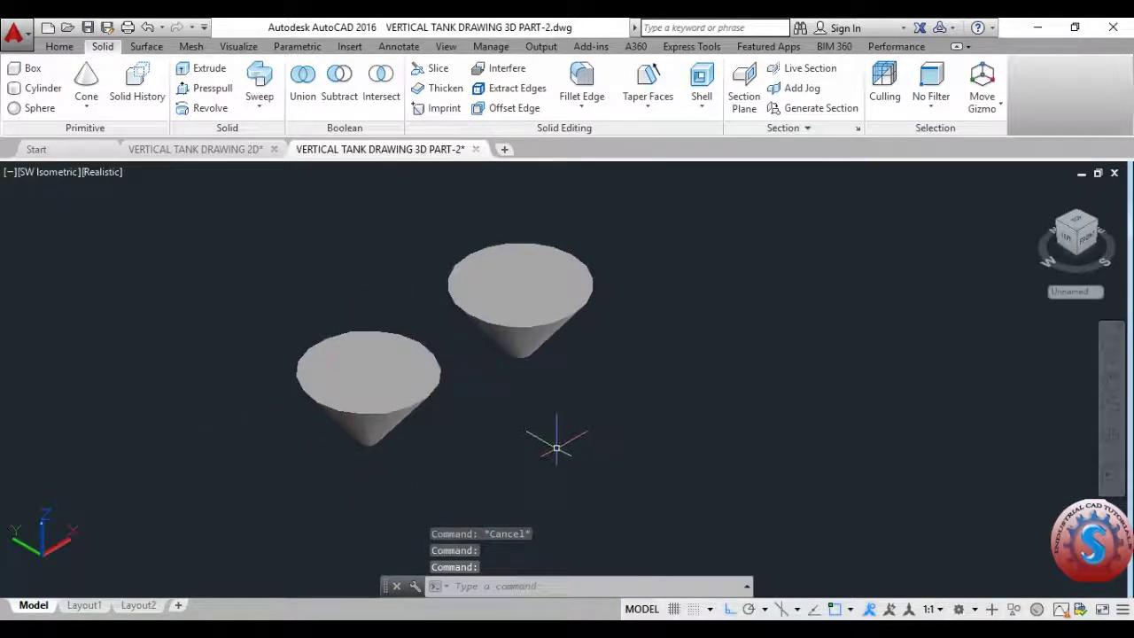
pyautogui.write('co')
pyautogui.press('Return')
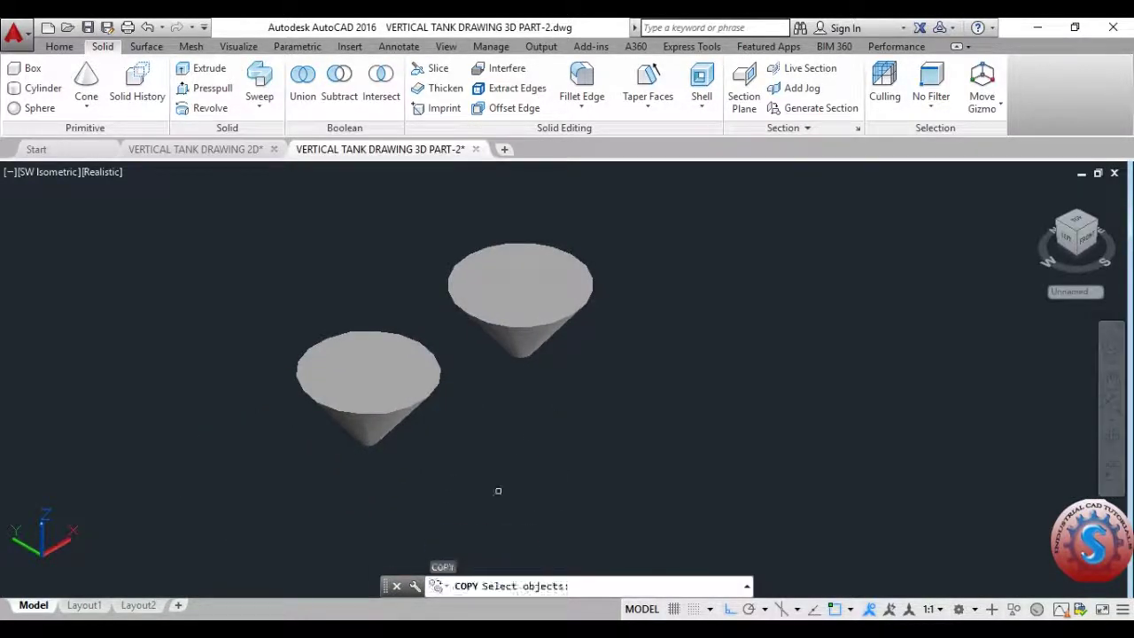
pyautogui.click(425, 470)
pyautogui.click(380, 425)
pyautogui.press('Return')
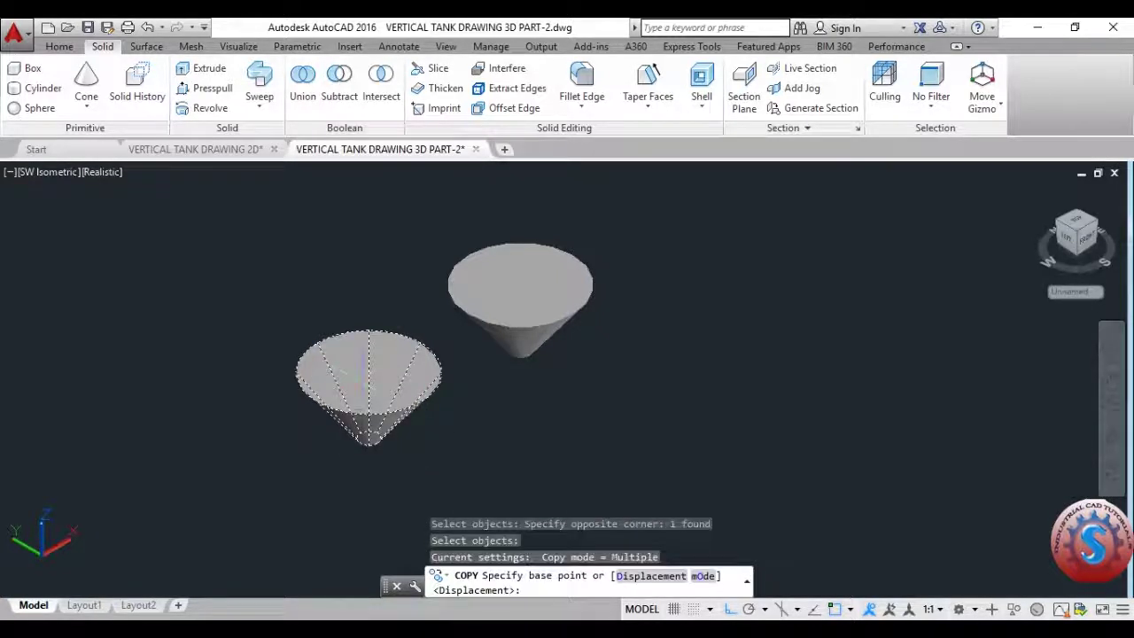
# Place the copy from the cone's top centre onto the other cone's top centre
pyautogui.scroll(-3, 355, 390)
pyautogui.scroll(3, 355, 390)
pyautogui.click(351, 426)
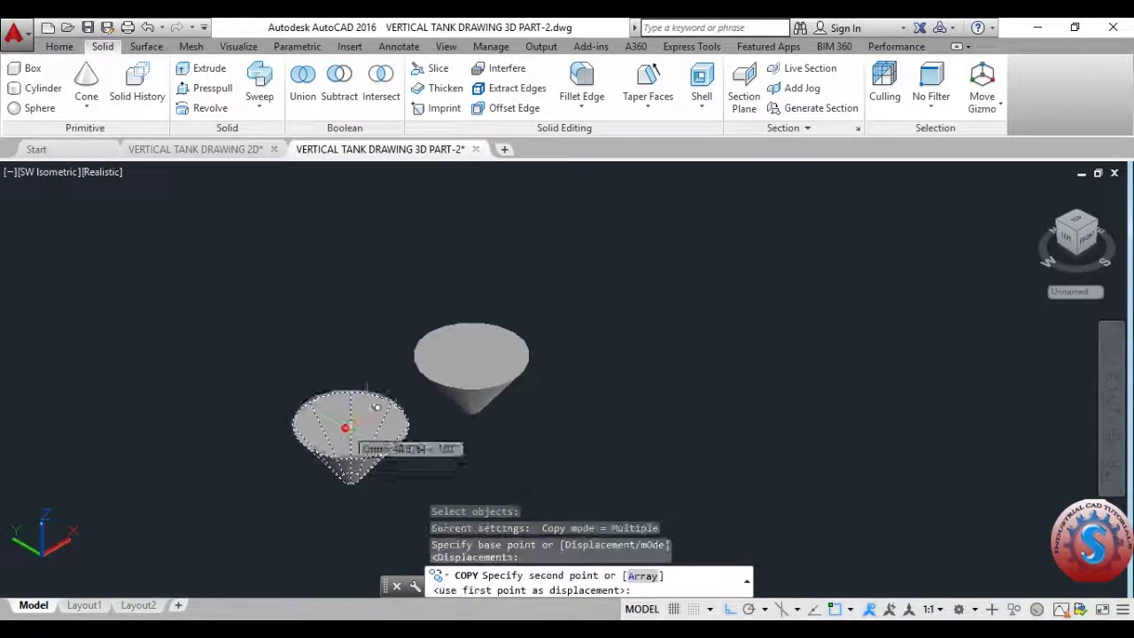
pyautogui.click(479, 345)
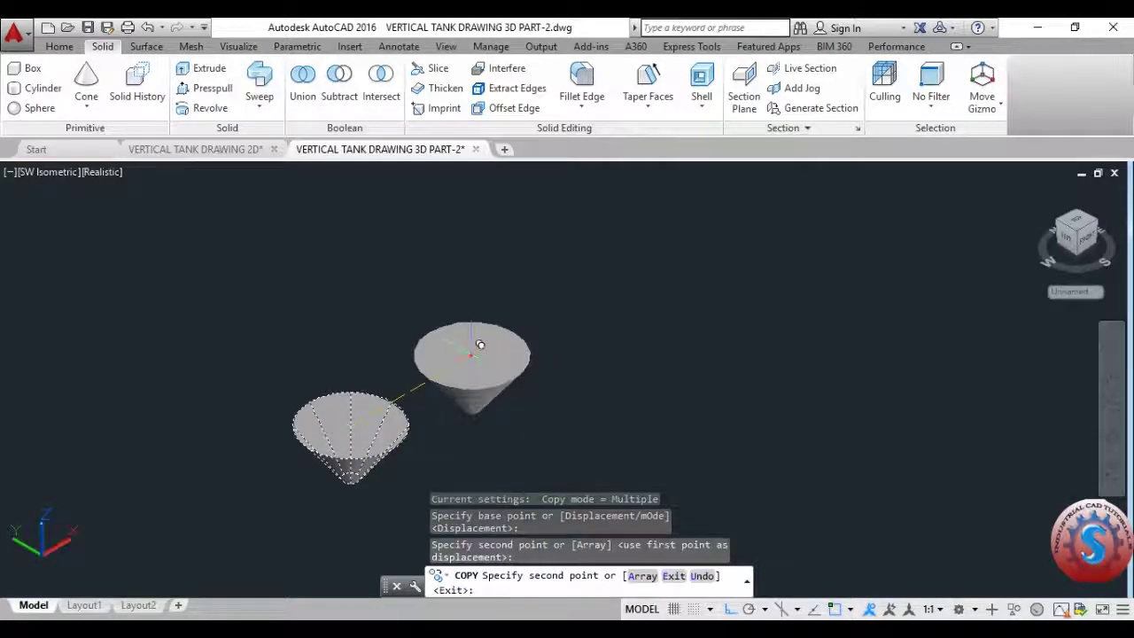
pyautogui.press('Escape')
pyautogui.scroll(3, 523, 403)
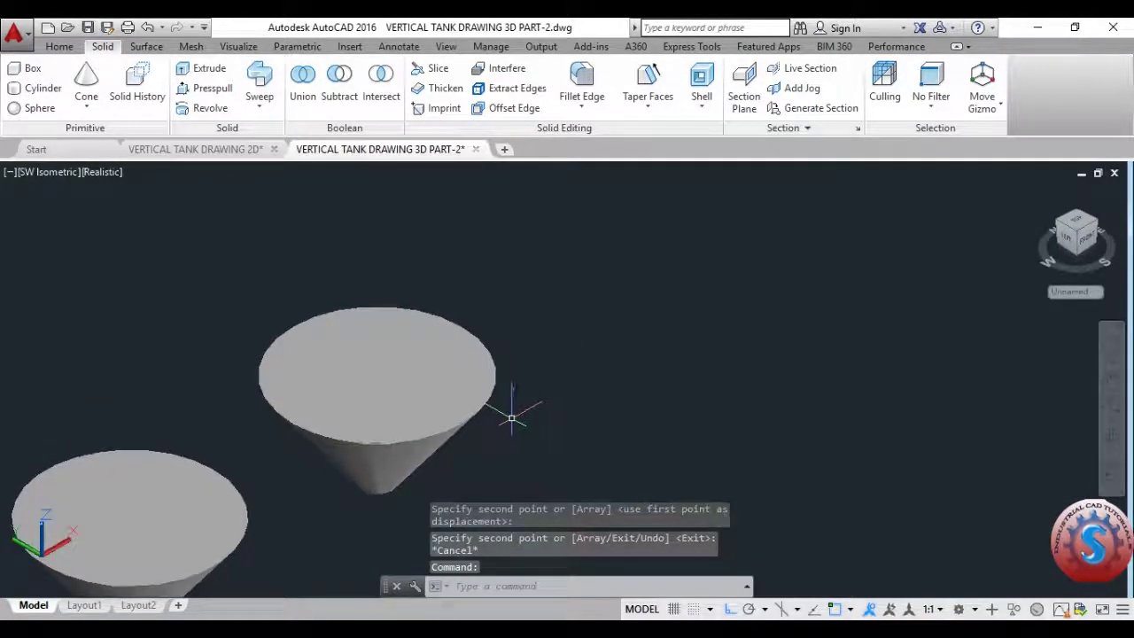
pyautogui.click(151, 234)
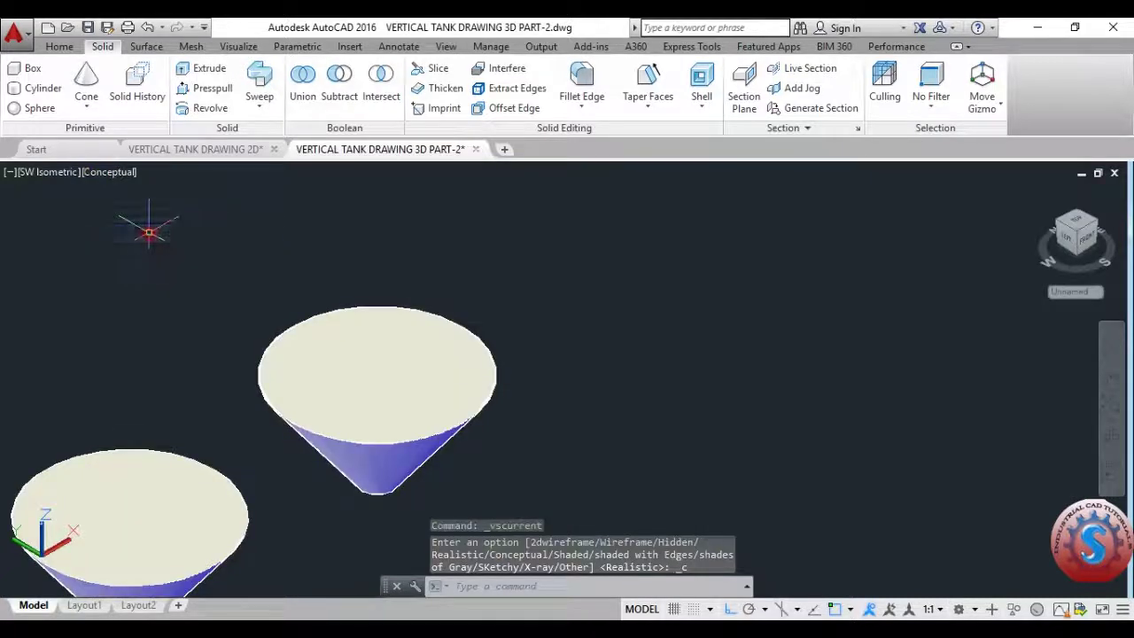
pyautogui.scroll(3, 443, 390)
pyautogui.scroll(-4, 443, 389)
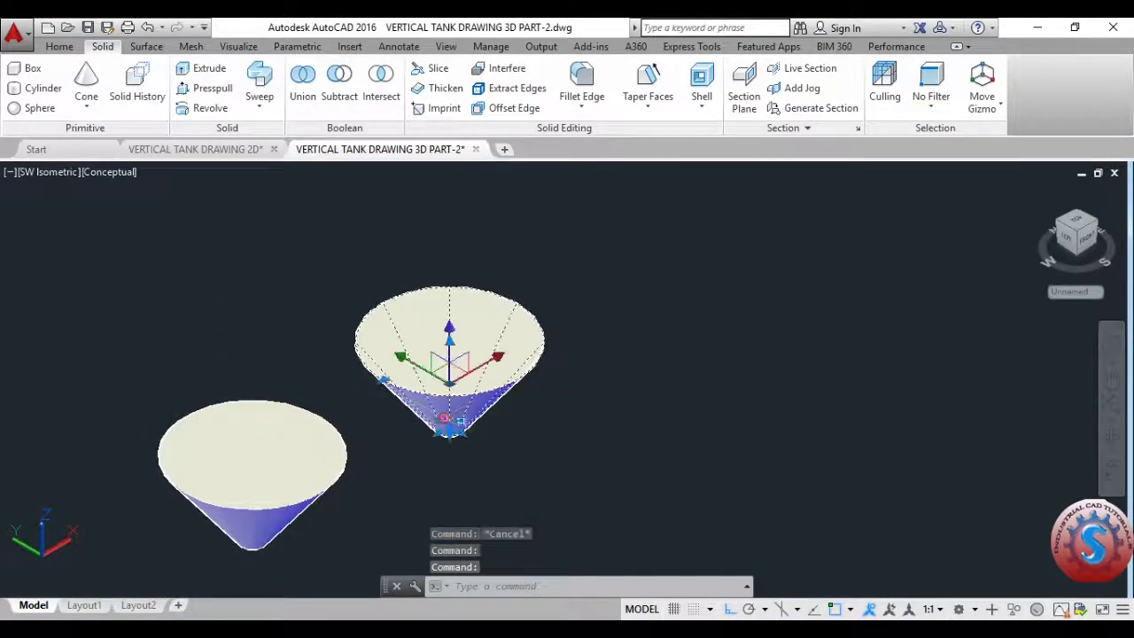
pyautogui.press('Return')
pyautogui.click(252, 461)
pyautogui.press('Return')
pyautogui.click(465, 323)
pyautogui.press('Return')
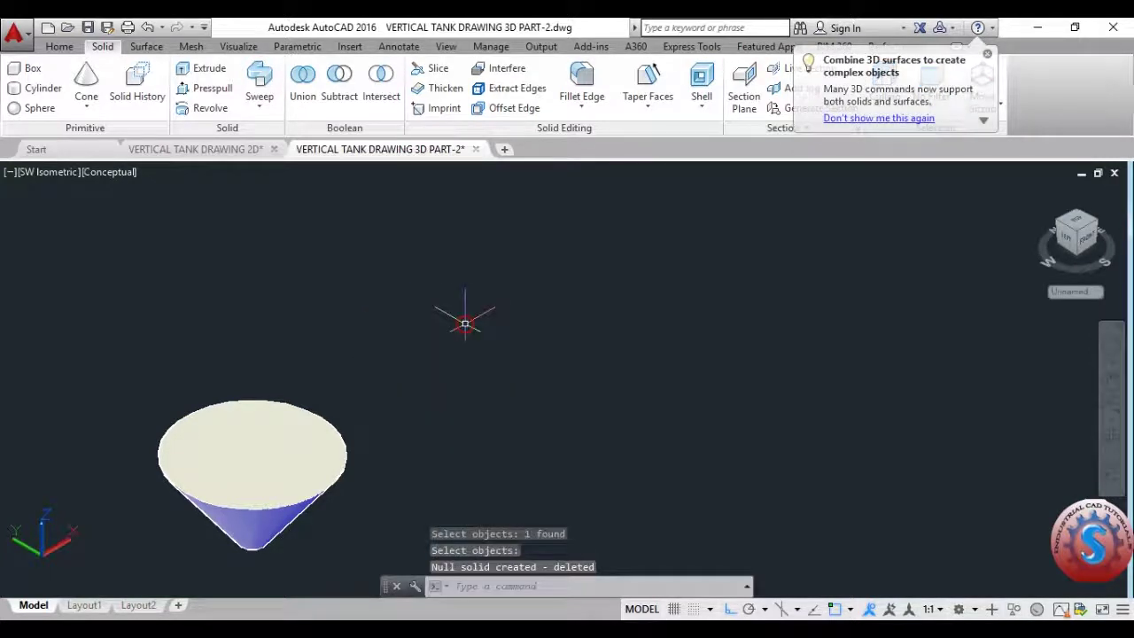
pyautogui.hotkey('ctrl', 'z')
pyautogui.hotkey('ctrl', 'z')
pyautogui.scroll(-3, 468, 329)
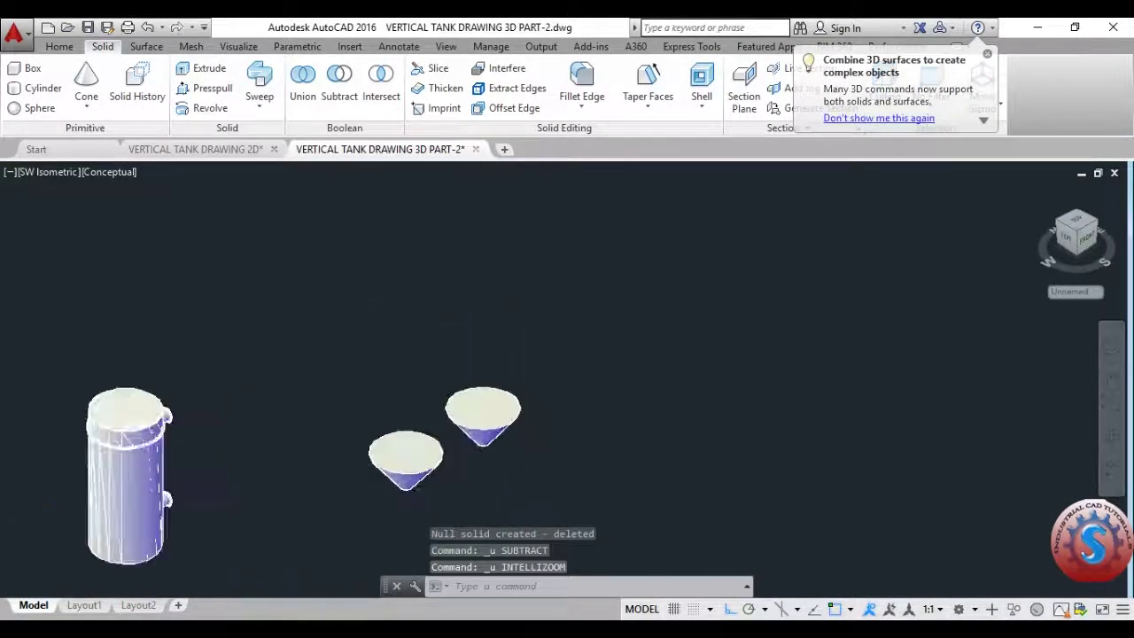
pyautogui.scroll(1, 487, 377)
pyautogui.press('Escape')
pyautogui.press('Escape')
pyautogui.scroll(3, 485, 374)
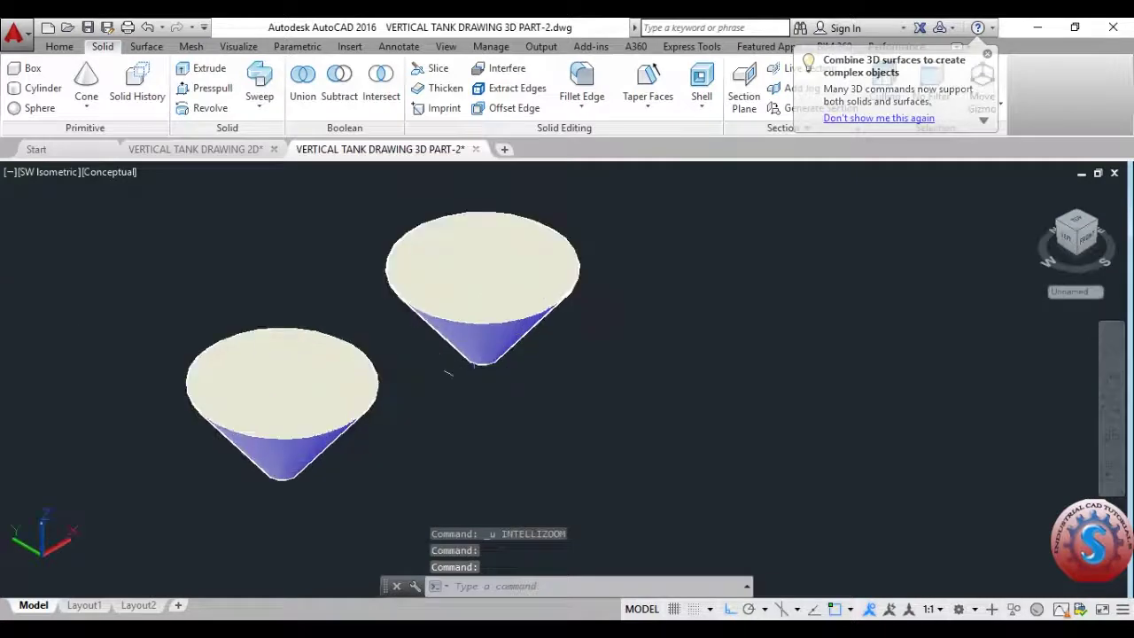
pyautogui.scroll(-2, 484, 372)
pyautogui.scroll(3, 501, 304)
pyautogui.click(501, 338)
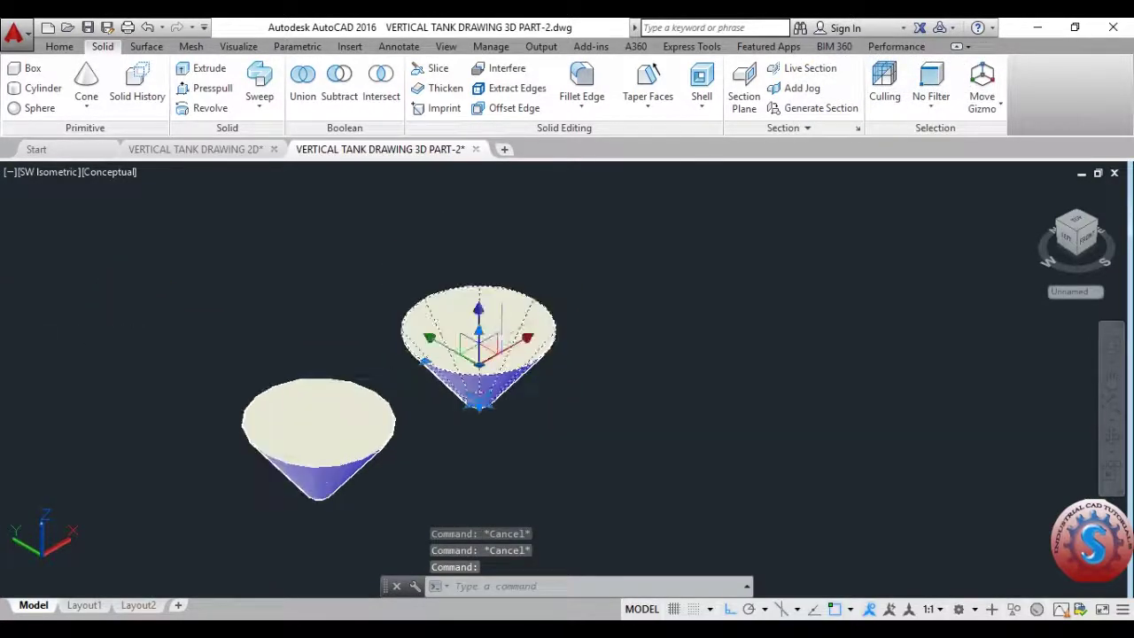
pyautogui.press('Escape')
pyautogui.press('Escape')
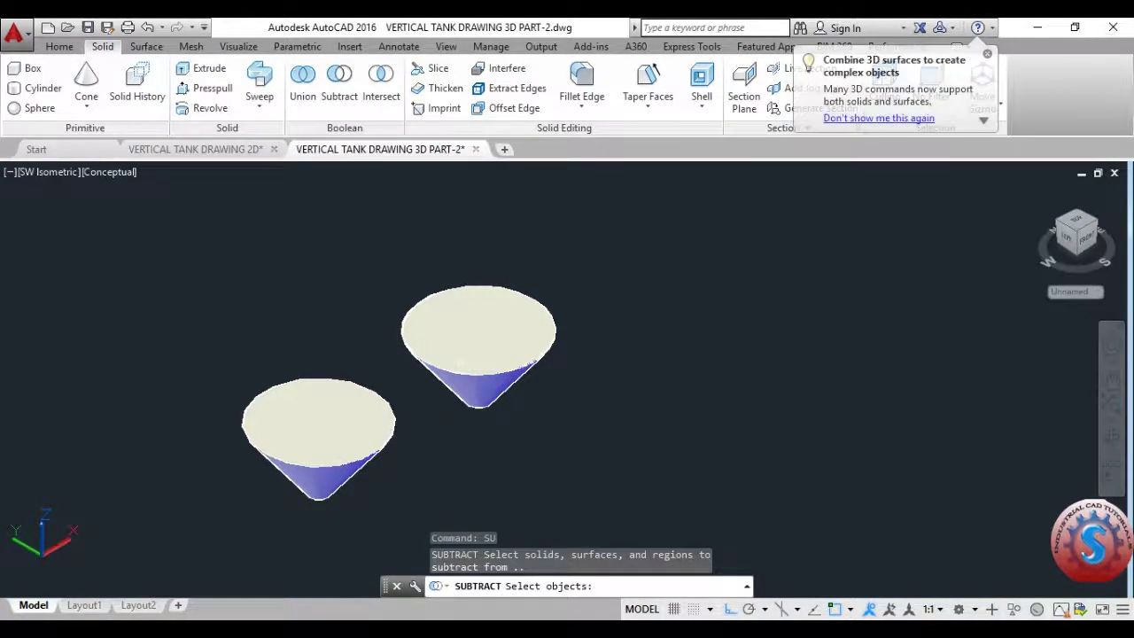
pyautogui.click(470, 388)
pyautogui.press('Return')
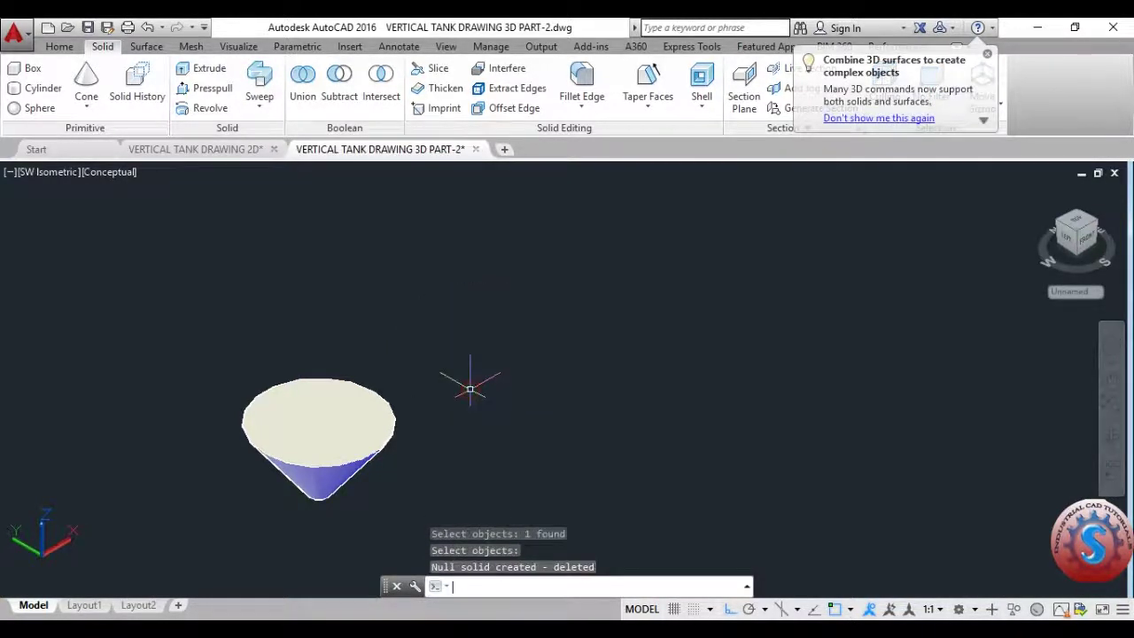
pyautogui.hotkey('ctrl', 'z')
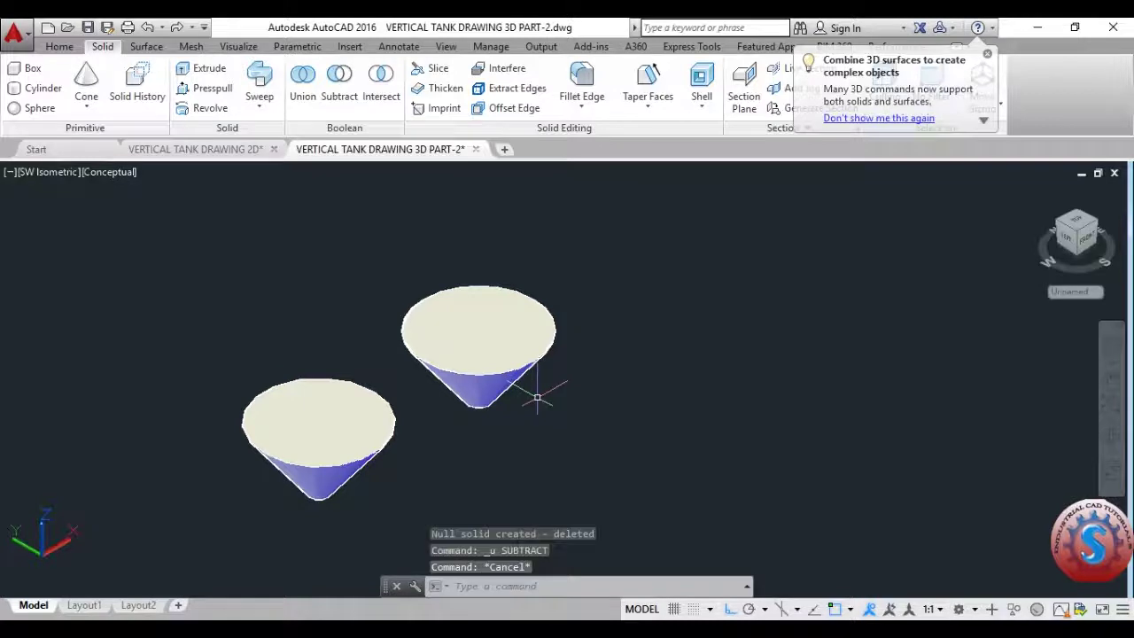
pyautogui.write('3DFORBIT')
pyautogui.press('Return')
pyautogui.moveTo(537, 395); pyautogui.dragTo(540, 362)
# Start a subtraction with the right cone as the solid to keep
pyautogui.press('Escape')
pyautogui.write('su')
pyautogui.press('Return')
pyautogui.click(508, 435)
pyautogui.press('Return')
# Subtract the duplicate cone to hollow it, then window-select the spare left cone
pyautogui.scroll(8, 471, 359)
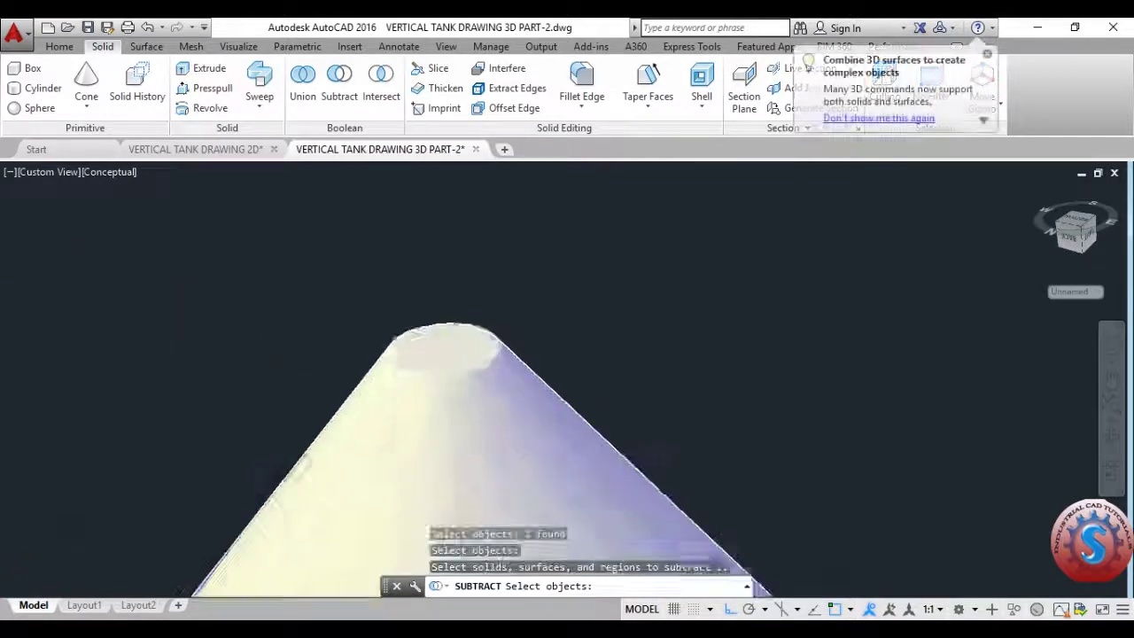
pyautogui.scroll(4, 460, 363)
pyautogui.click(634, 355)
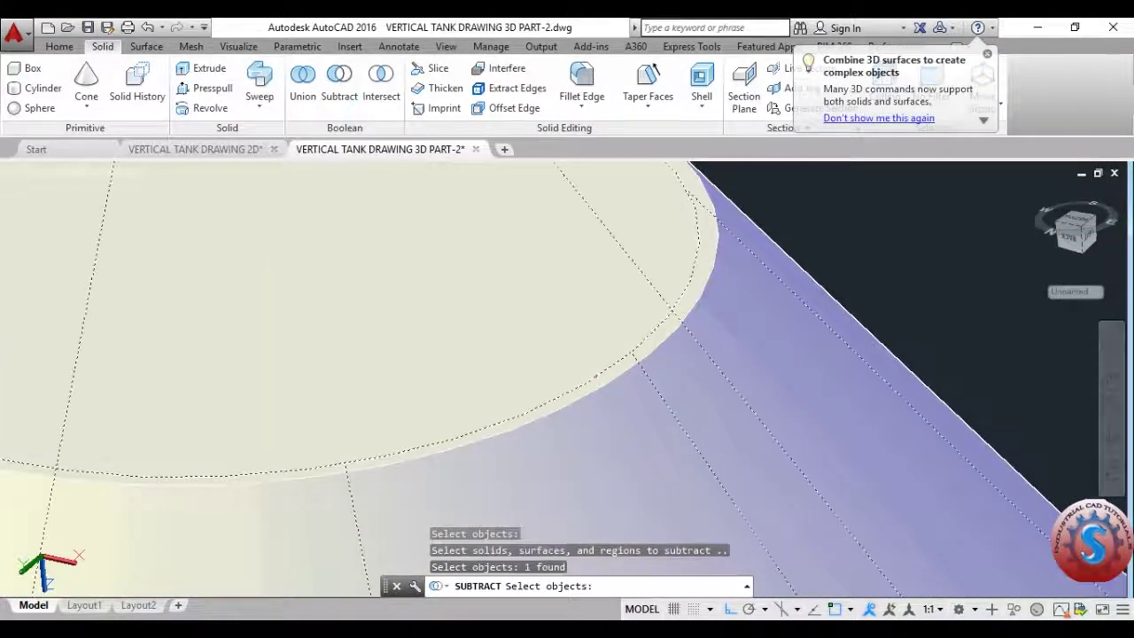
pyautogui.press('Return')
pyautogui.scroll(-10, 470, 433)
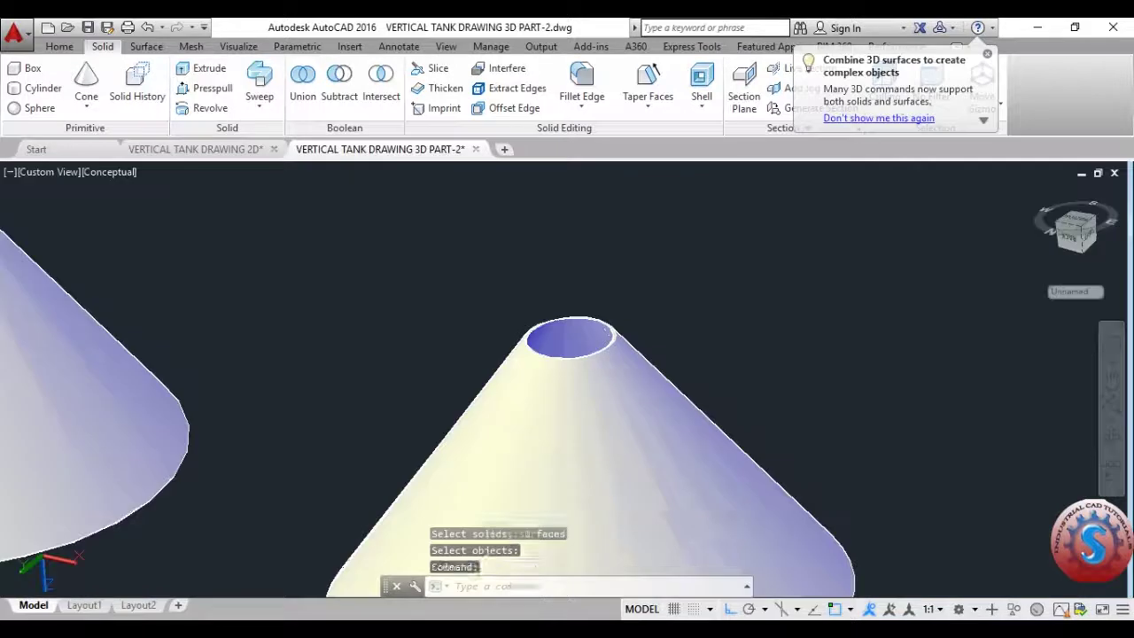
pyautogui.click(473, 479)
pyautogui.click(309, 307)
# Delete the extra left cone and switch the viewport to the SW Isometric view
pyautogui.press('Delete')
pyautogui.scroll(-5, 393, 367)
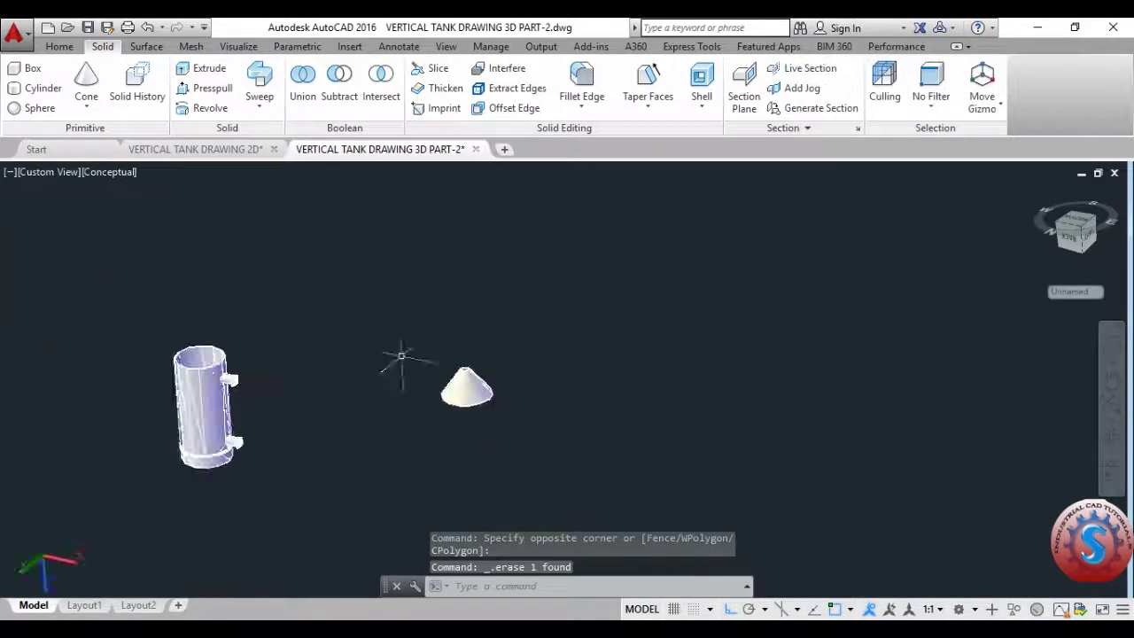
pyautogui.click(39, 173)
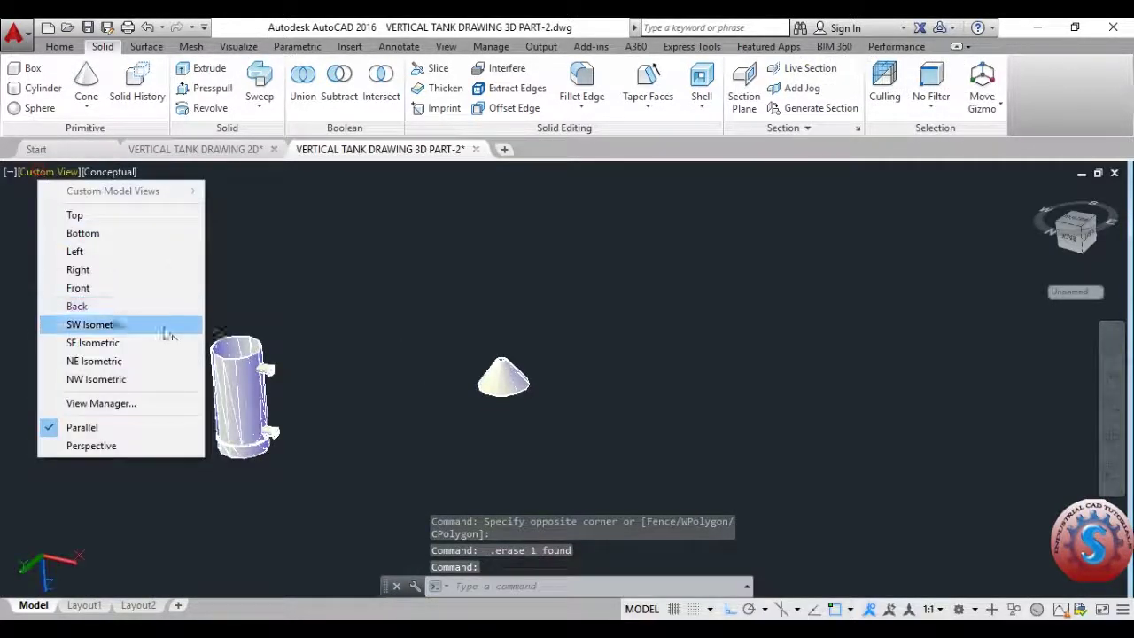
pyautogui.click(166, 324)
# Apply the Realistic visual style to the viewport showing the tank and cone
pyautogui.moveTo(664, 383)
pyautogui.keyDown('shift'); pyautogui.mouseDown(button='middle')
pyautogui.moveTo(532, 397)
pyautogui.moveTo(429, 372)
pyautogui.moveTo(668, 382)
pyautogui.mouseUp(button='middle'); pyautogui.keyUp('shift')
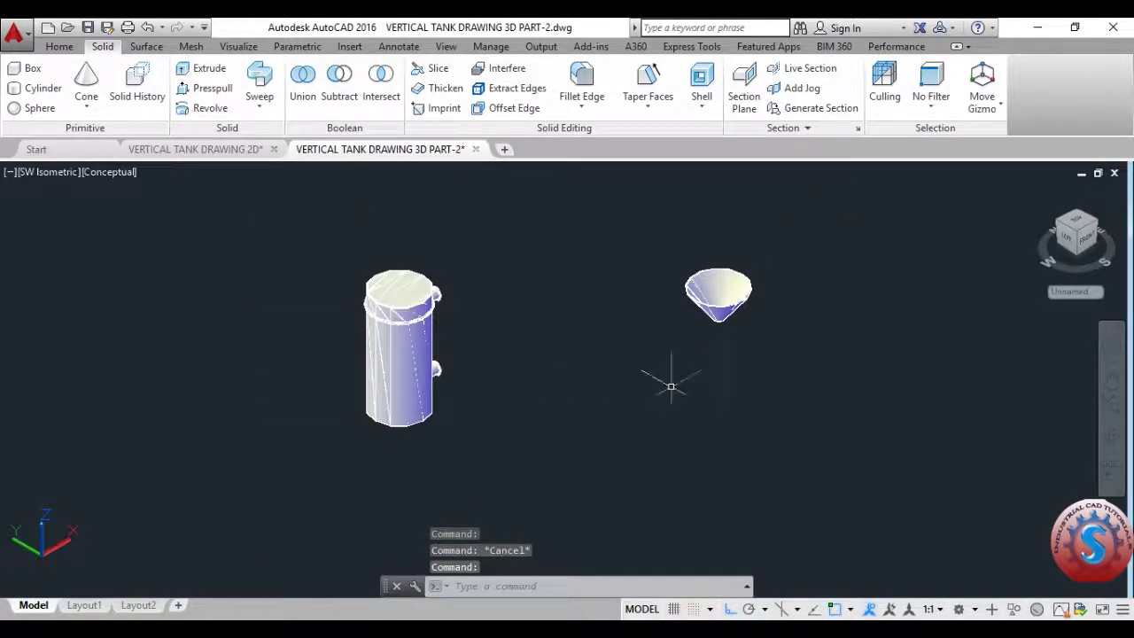
pyautogui.scroll(2, 668, 382)
pyautogui.press('Return')
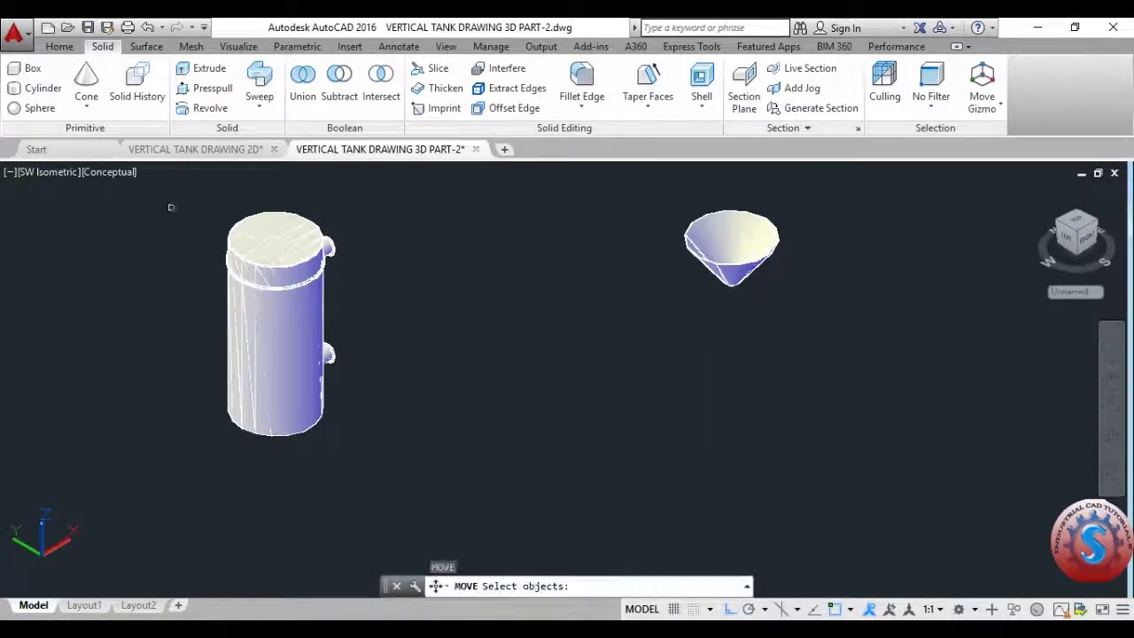
pyautogui.press('Escape')
pyautogui.click(110, 172)
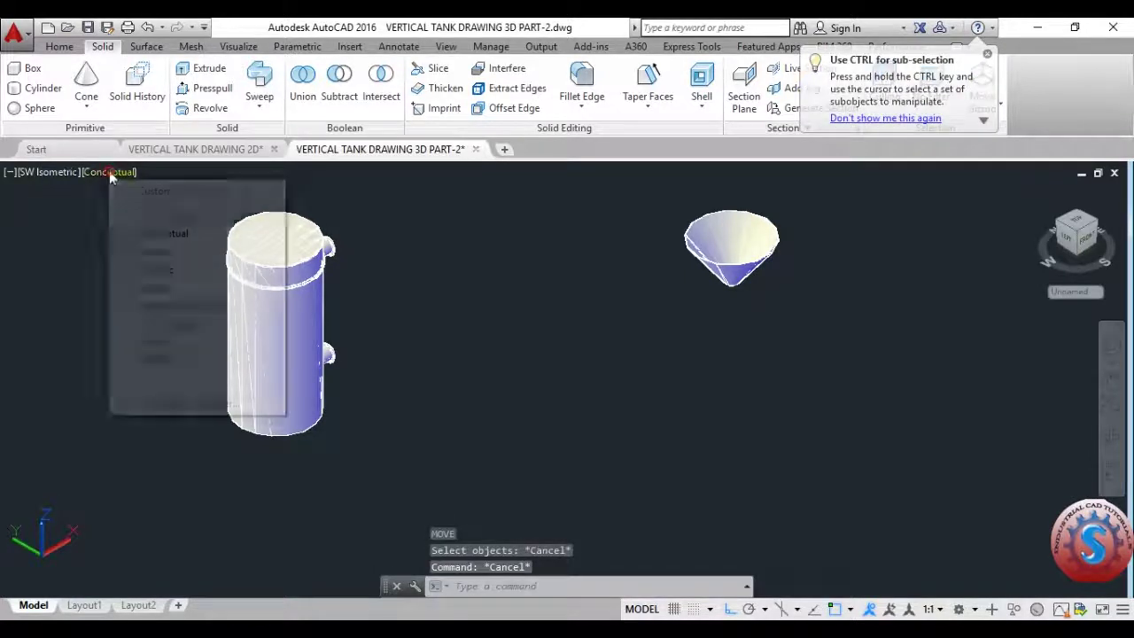
pyautogui.click(152, 270)
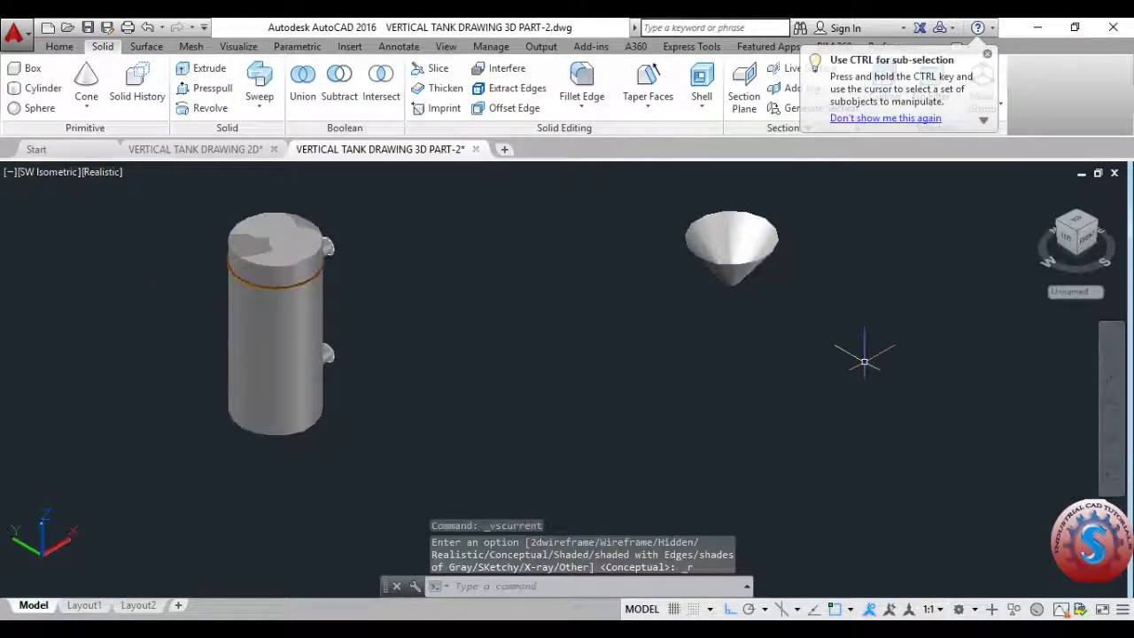
# Move the cone by its apex so it sits under the tank body
pyautogui.press('Escape')
pyautogui.moveTo(864, 361); pyautogui.dragTo(822, 413, button='middle')
pyautogui.write('m')
pyautogui.press('Return')
pyautogui.click(800, 376)
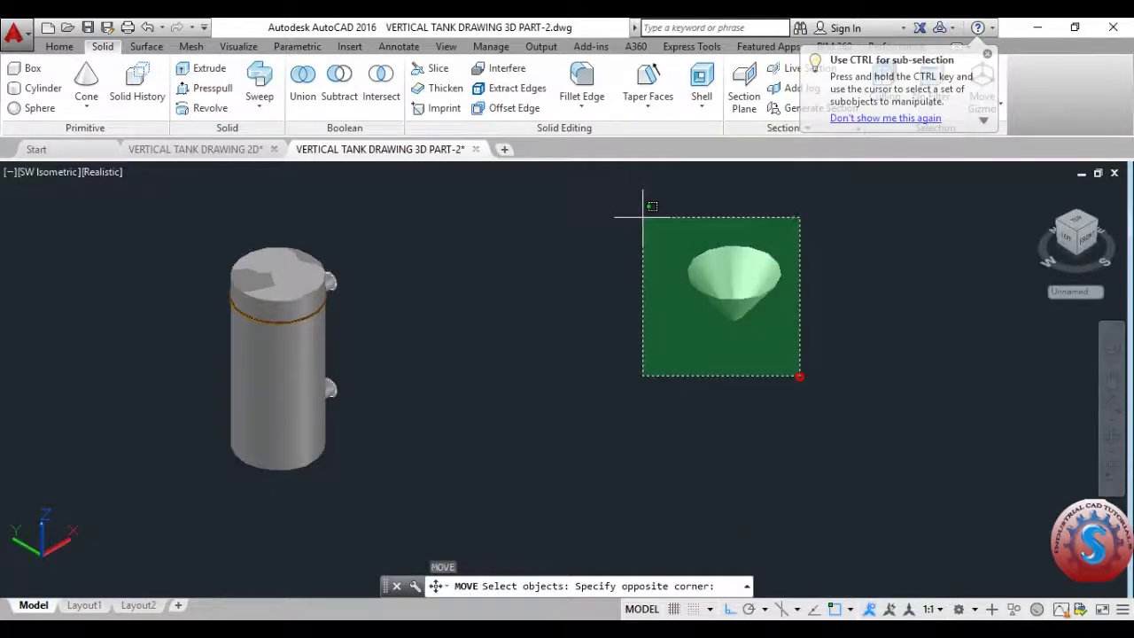
pyautogui.click(644, 216)
pyautogui.press('Return')
pyautogui.click(732, 273)
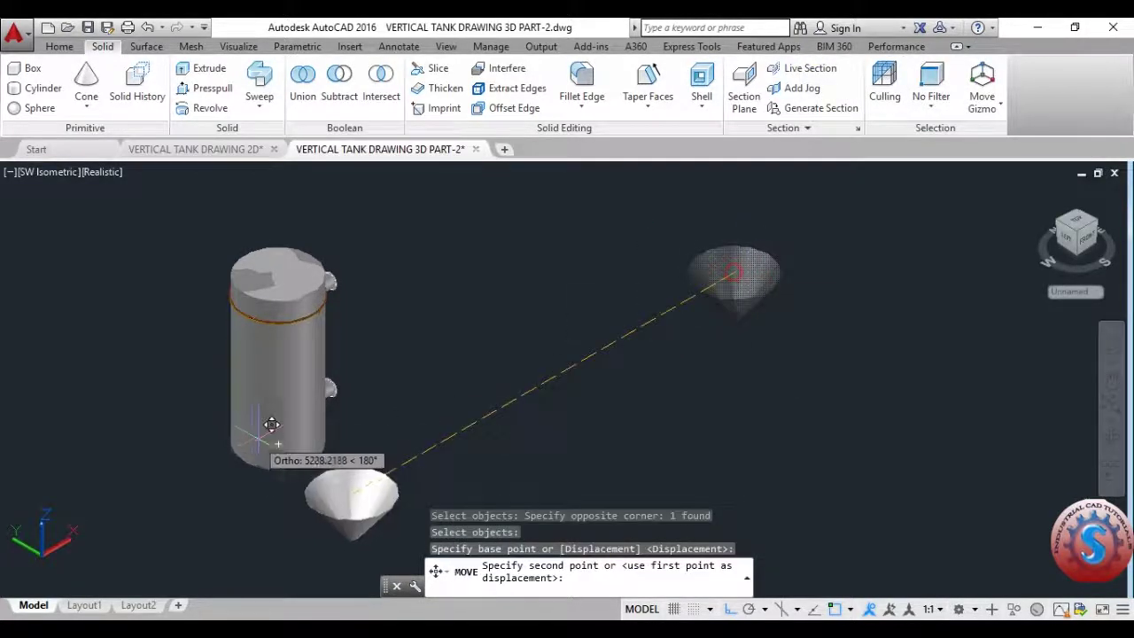
pyautogui.click(372, 479)
# Tilt the view with 3DFORBIT to inspect the assembled tank
pyautogui.scroll(-2, 393, 417)
pyautogui.scroll(1, 396, 436)
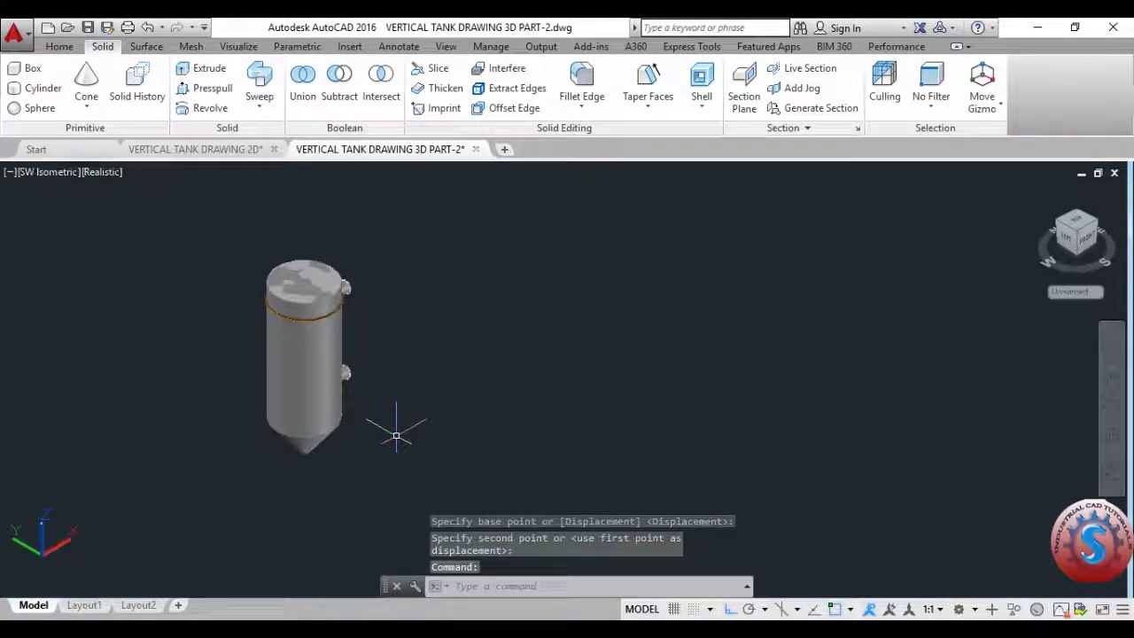
pyautogui.write('3dforbit')
pyautogui.press('Return')
pyautogui.moveTo(396, 436); pyautogui.dragTo(625, 350)
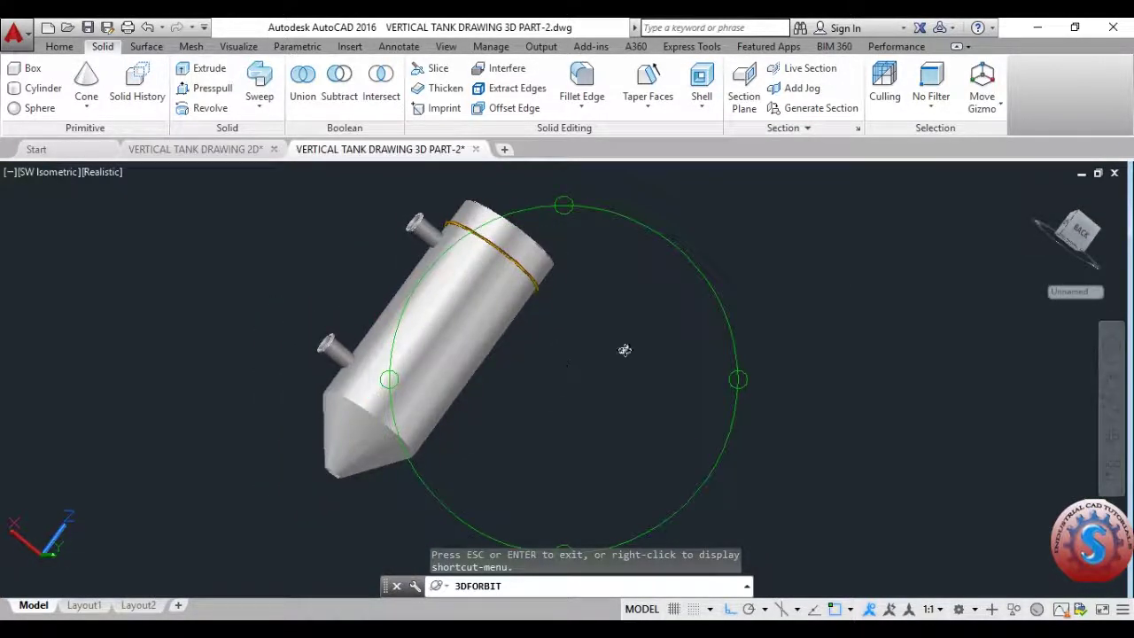
pyautogui.press('Escape')
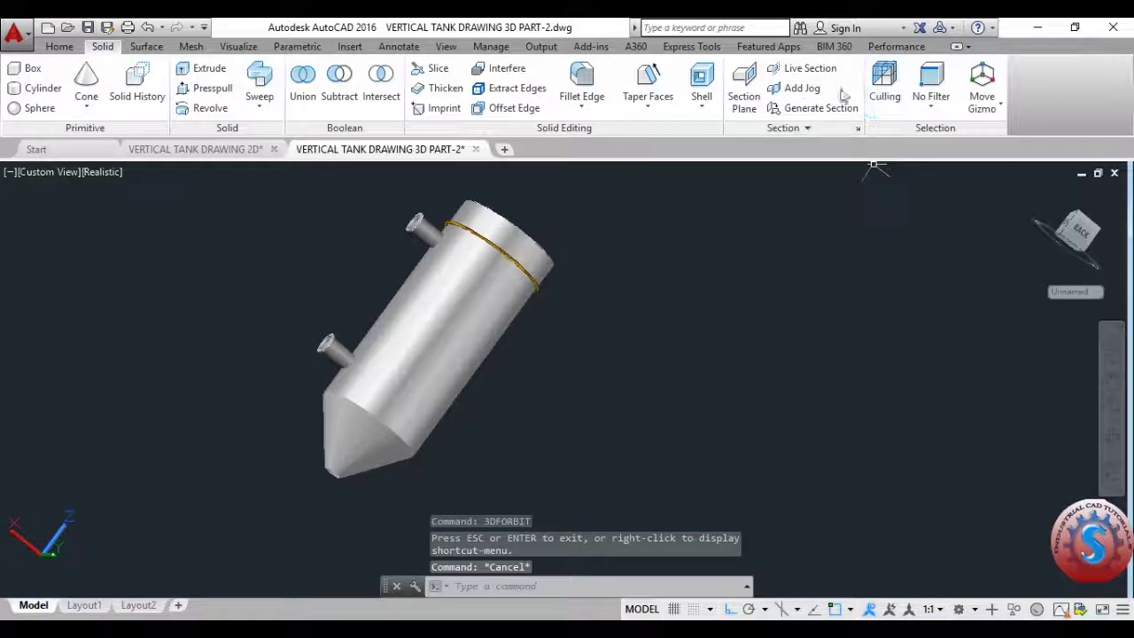
pyautogui.click(240, 47)
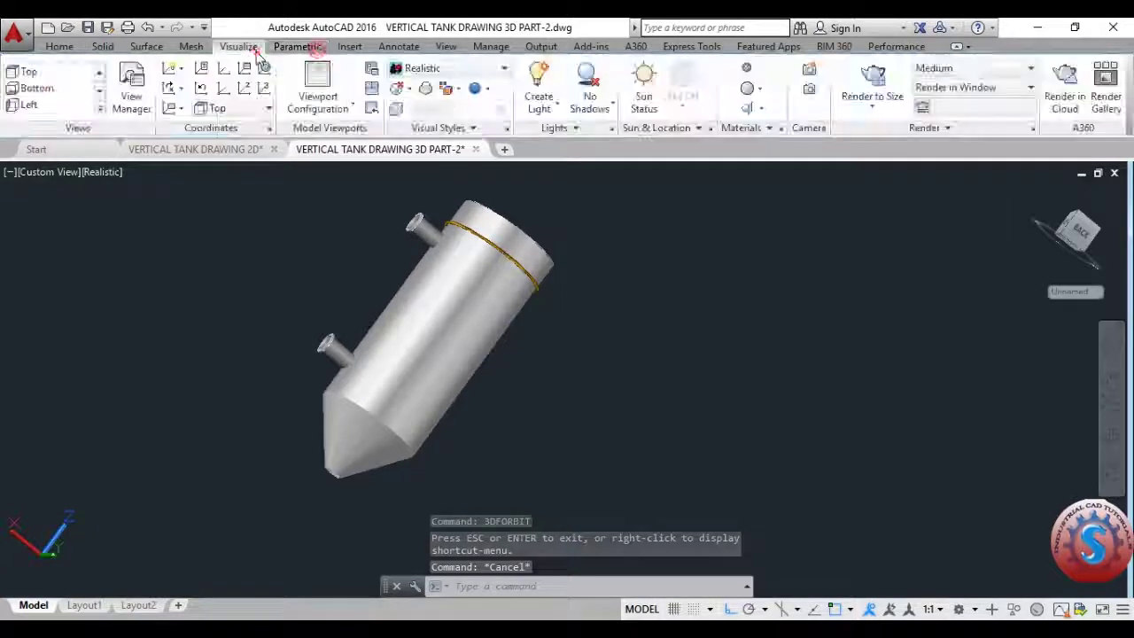
# Drag the Anodized - Red metal material onto the cone, the tank body and its upper end
pyautogui.click(747, 68)
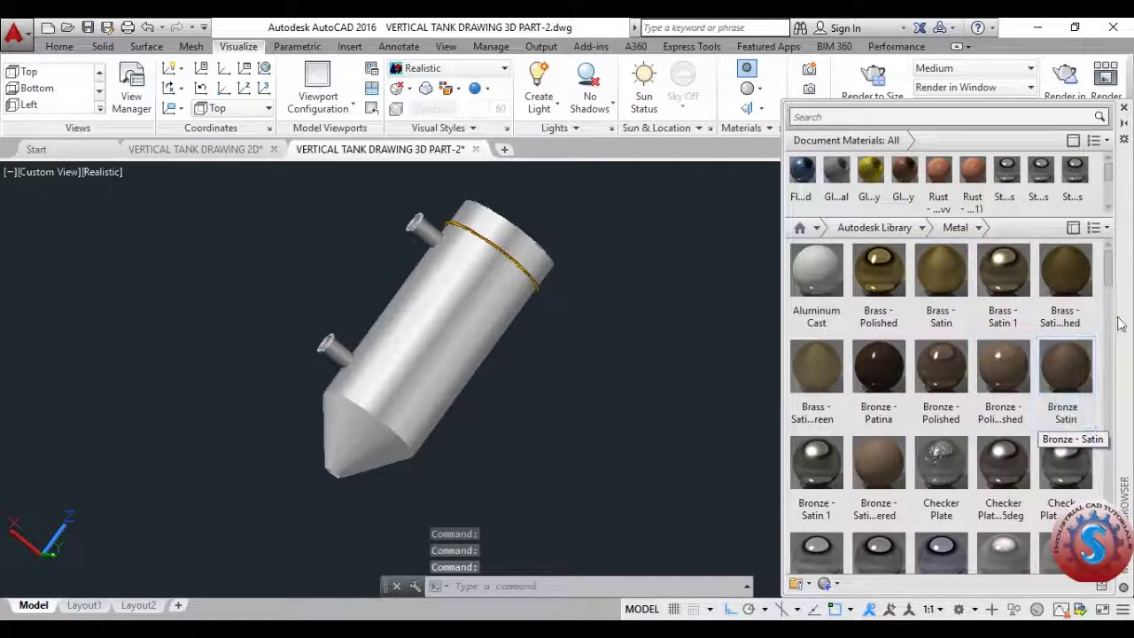
pyautogui.click(1109, 267)
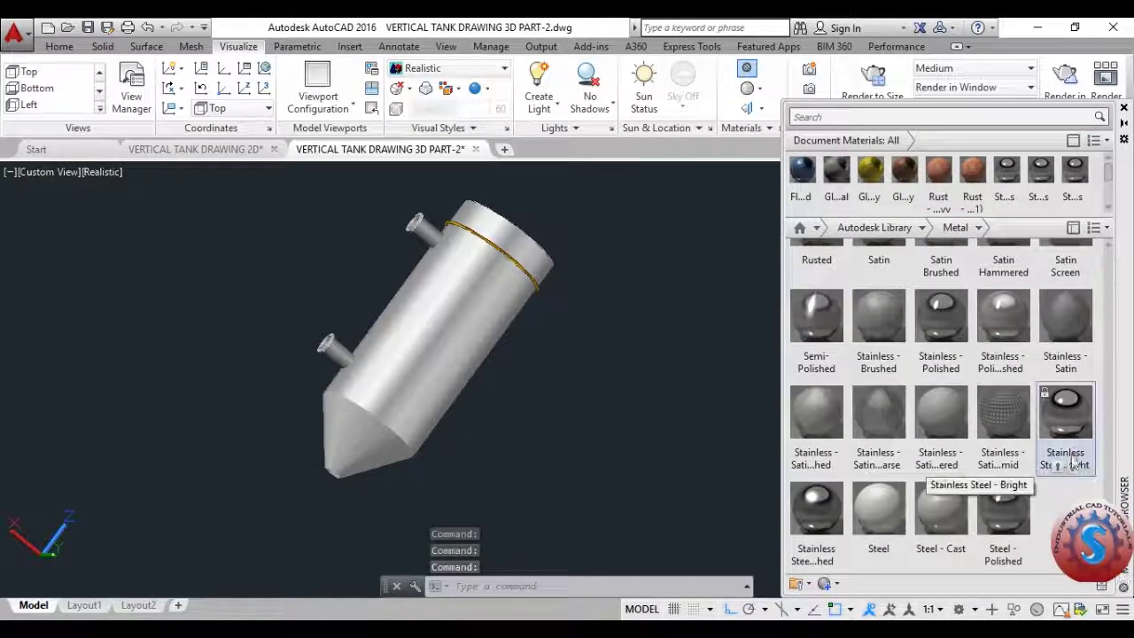
pyautogui.moveTo(344, 445); pyautogui.dragTo(347, 445)
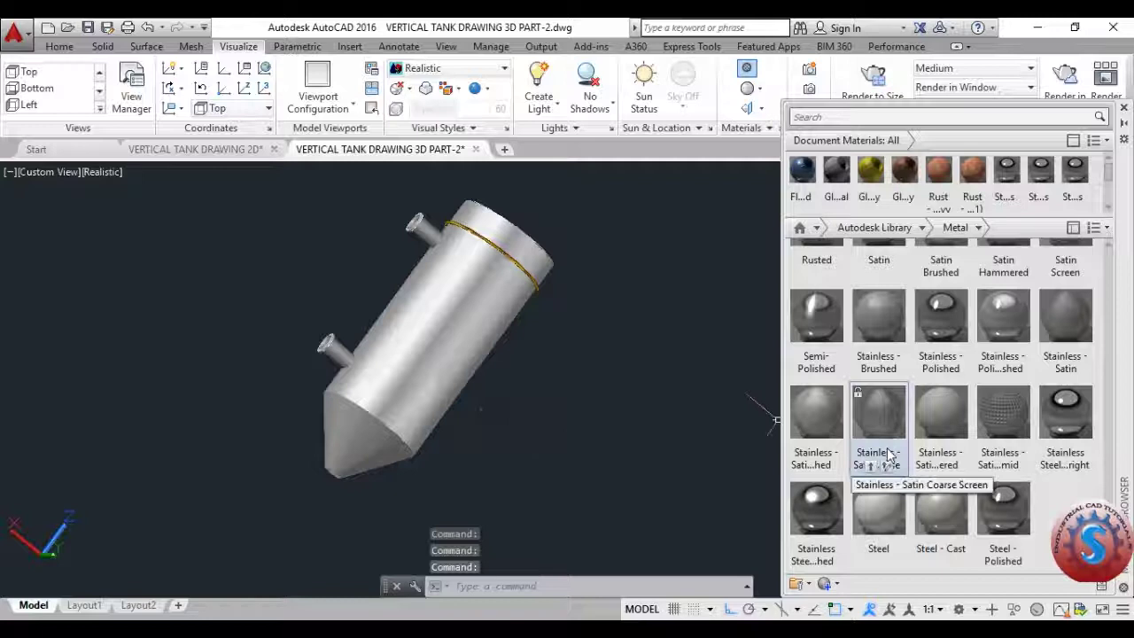
pyautogui.scroll(10, 1097, 427)
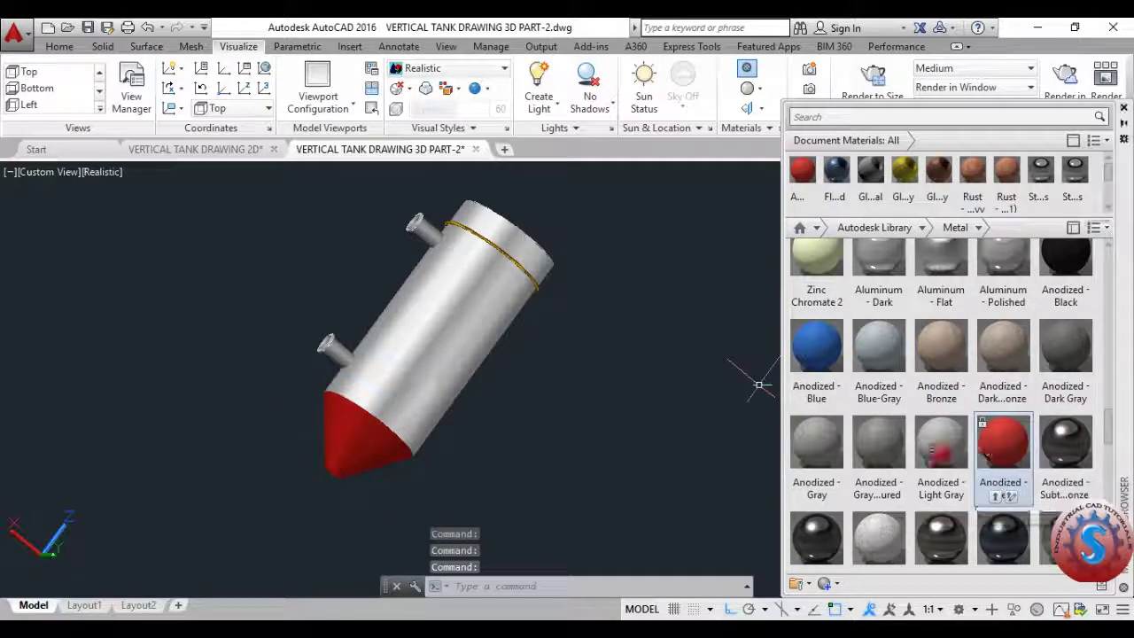
pyautogui.moveTo(1000, 443); pyautogui.dragTo(445, 378)
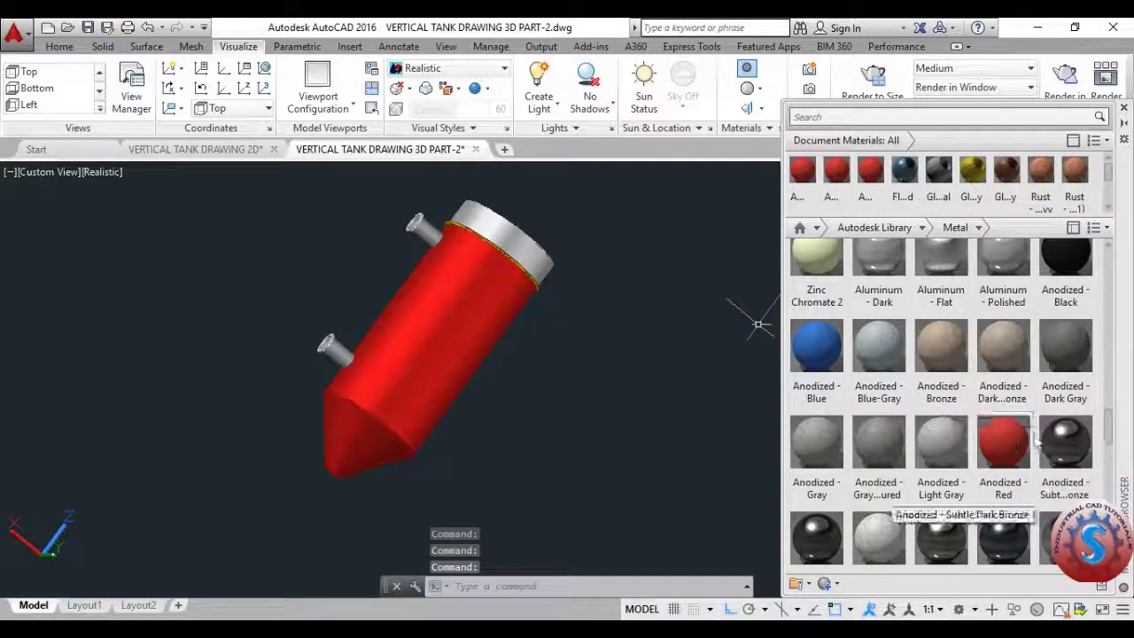
pyautogui.moveTo(539, 264); pyautogui.dragTo(539, 264)
# Paint the tank's nozzles with Anodized - Red
pyautogui.scroll(3, 620, 324)
pyautogui.scroll(-3, 603, 345)
pyautogui.scroll(2, 582, 345)
pyautogui.scroll(-3, 582, 346)
pyautogui.scroll(1, 585, 364)
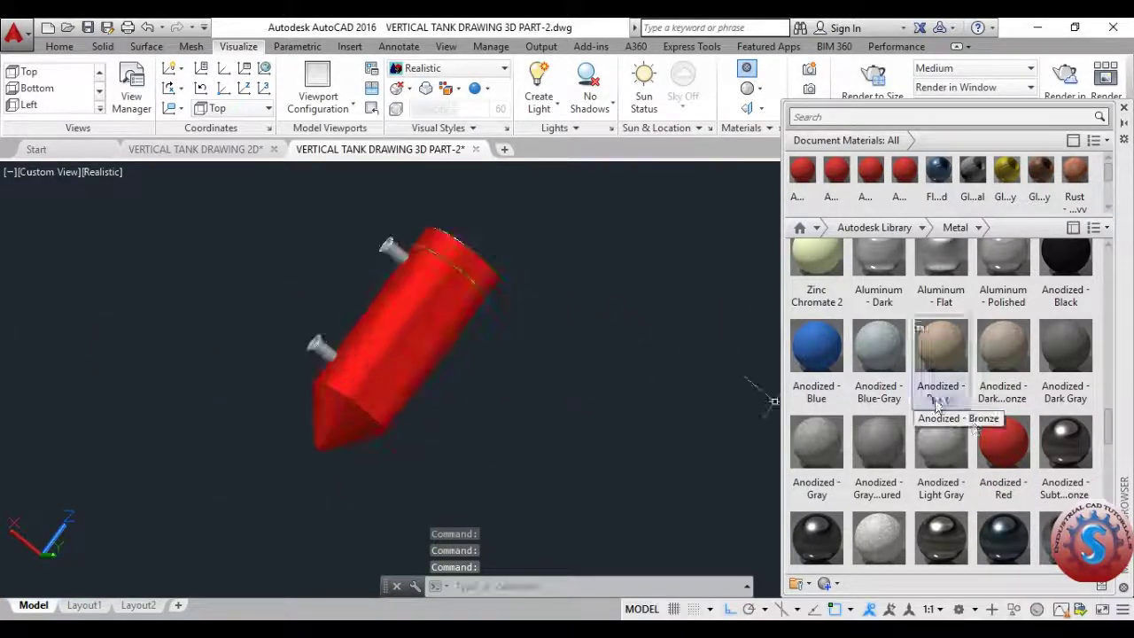
pyautogui.moveTo(325, 353); pyautogui.dragTo(334, 366)
pyautogui.scroll(2, 334, 365)
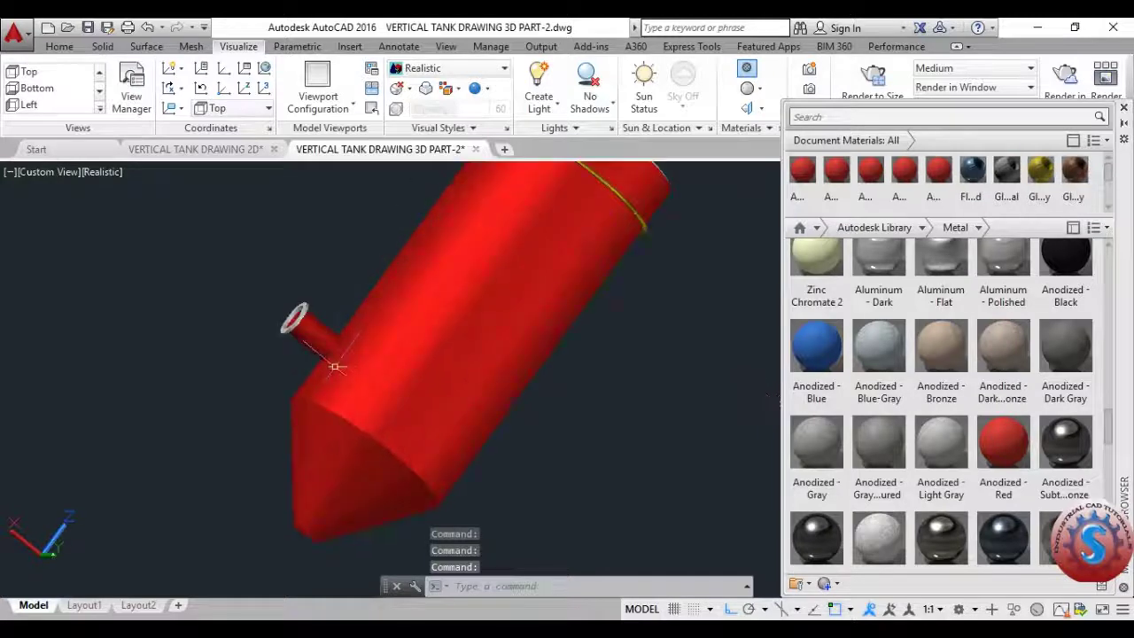
pyautogui.scroll(-4, 506, 333)
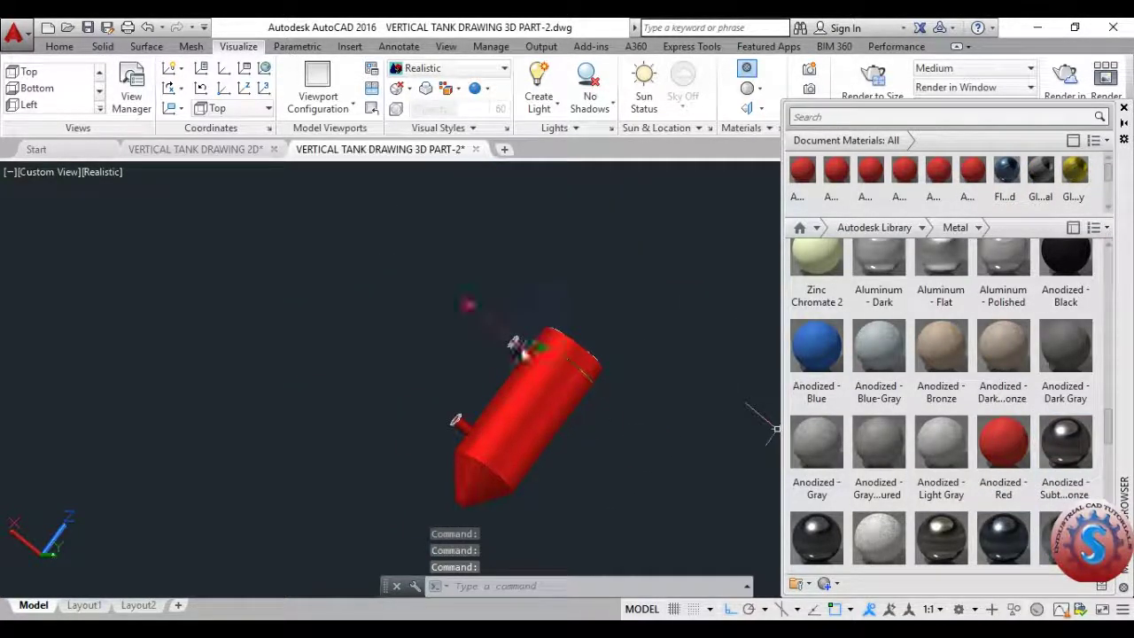
pyautogui.moveTo(518, 348); pyautogui.dragTo(521, 351)
# Shift the view so the tank sits left of centre and begin orbiting it
pyautogui.scroll(2, 521, 351)
pyautogui.scroll(-5, 939, 416)
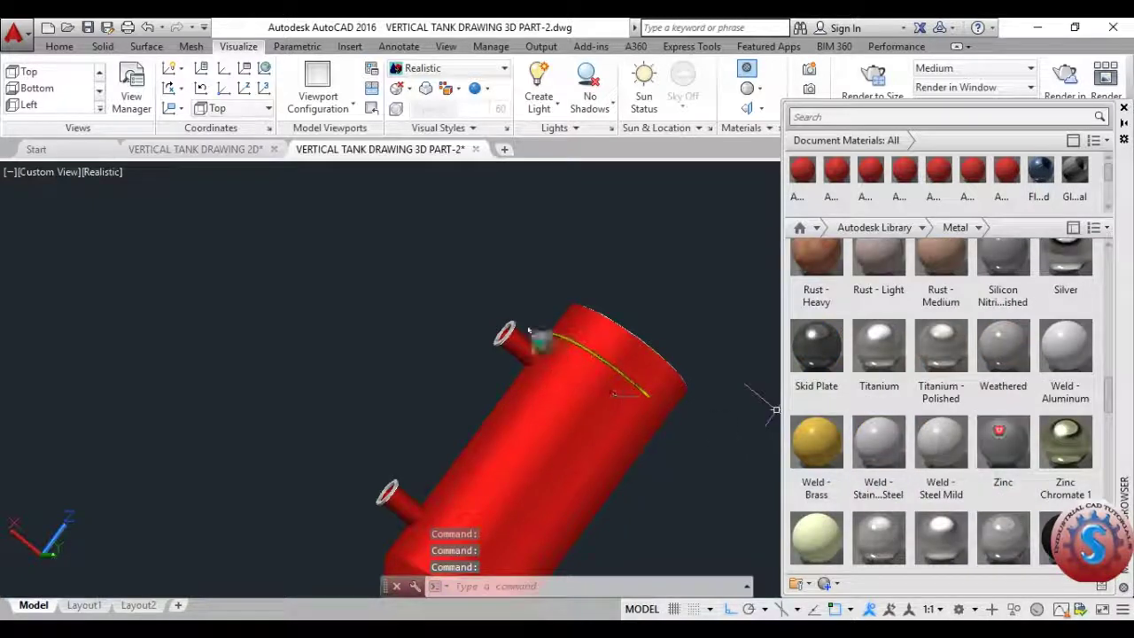
pyautogui.scroll(2, 776, 409)
pyautogui.scroll(-2, 775, 409)
pyautogui.moveTo(578, 407); pyautogui.dragTo(703, 381, button='middle')
pyautogui.keyDown('ctrl'); pyautogui.keyDown('shift'); pyautogui.middleClick(427, 308); pyautogui.keyUp('shift'); pyautogui.keyUp('ctrl')
# Drag Anodized - Red from the Metal list onto the tank's top cap
pyautogui.press('Escape')
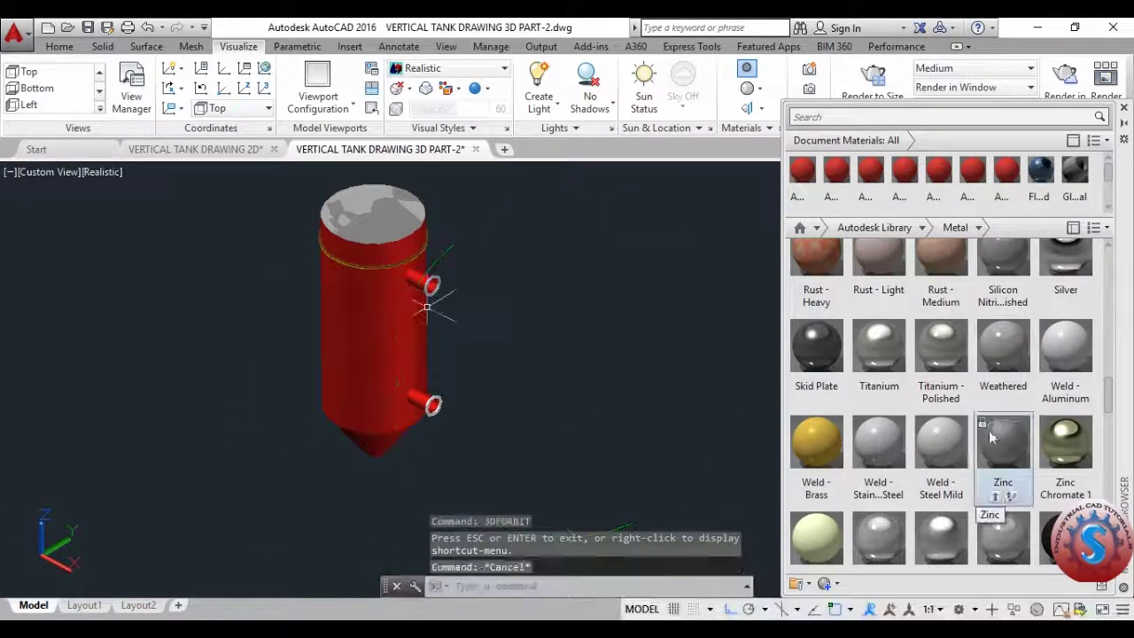
pyautogui.scroll(5, 970, 447)
pyautogui.scroll(-10, 1098, 474)
pyautogui.scroll(3, 1098, 474)
pyautogui.scroll(8, 1096, 478)
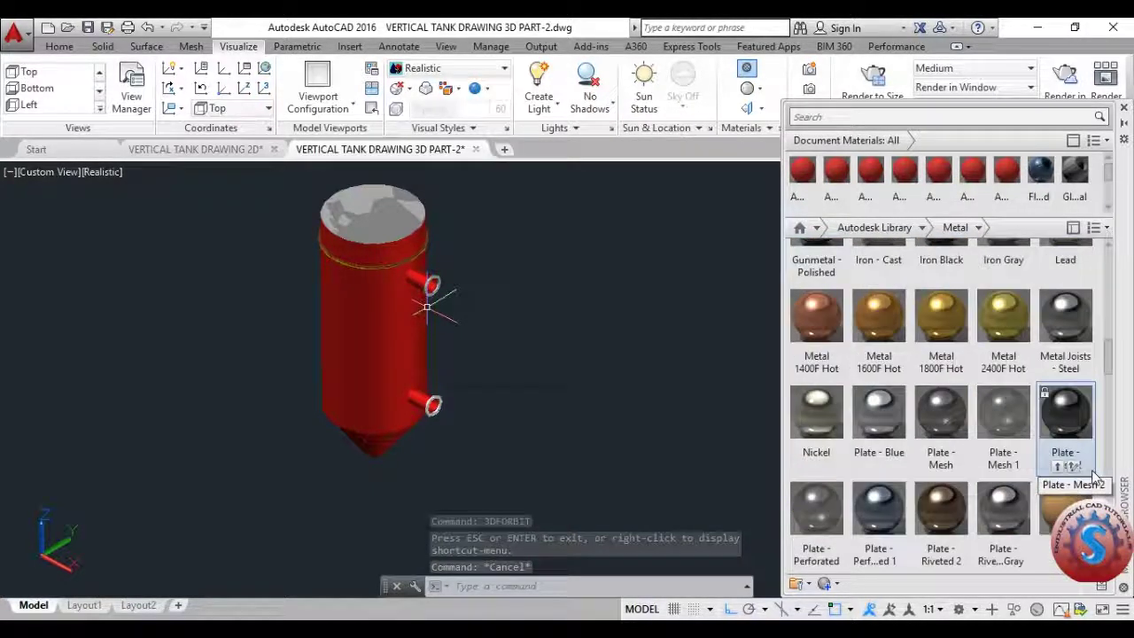
pyautogui.scroll(-5, 1095, 478)
pyautogui.scroll(3, 1096, 478)
pyautogui.scroll(-3, 1096, 479)
pyautogui.scroll(6, 1095, 478)
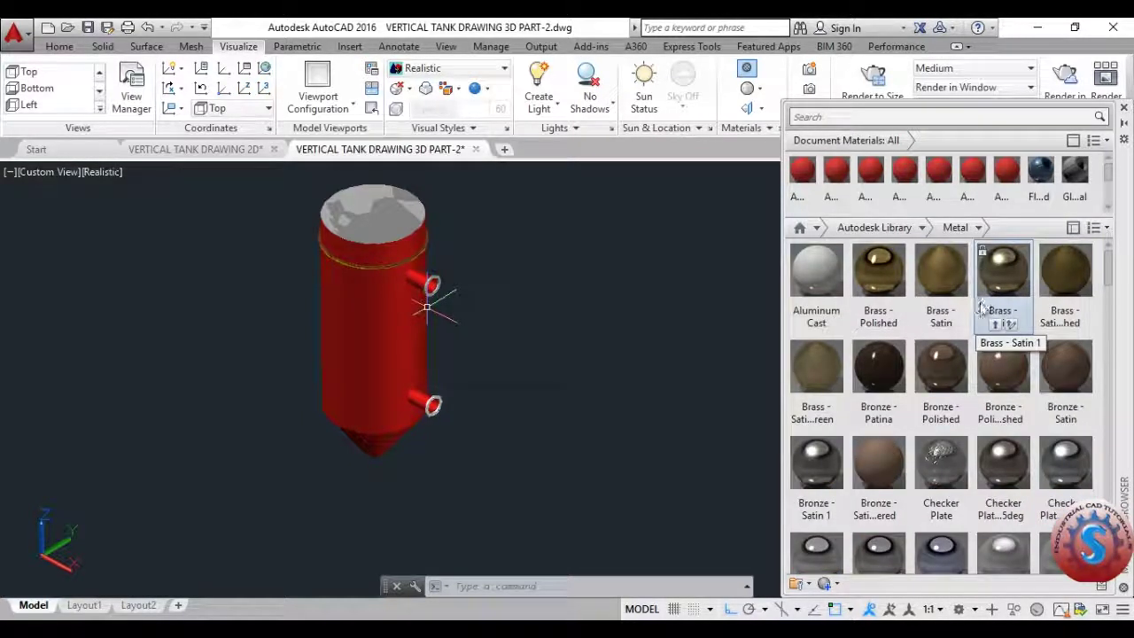
pyautogui.scroll(-3, 978, 434)
pyautogui.scroll(-3, 977, 433)
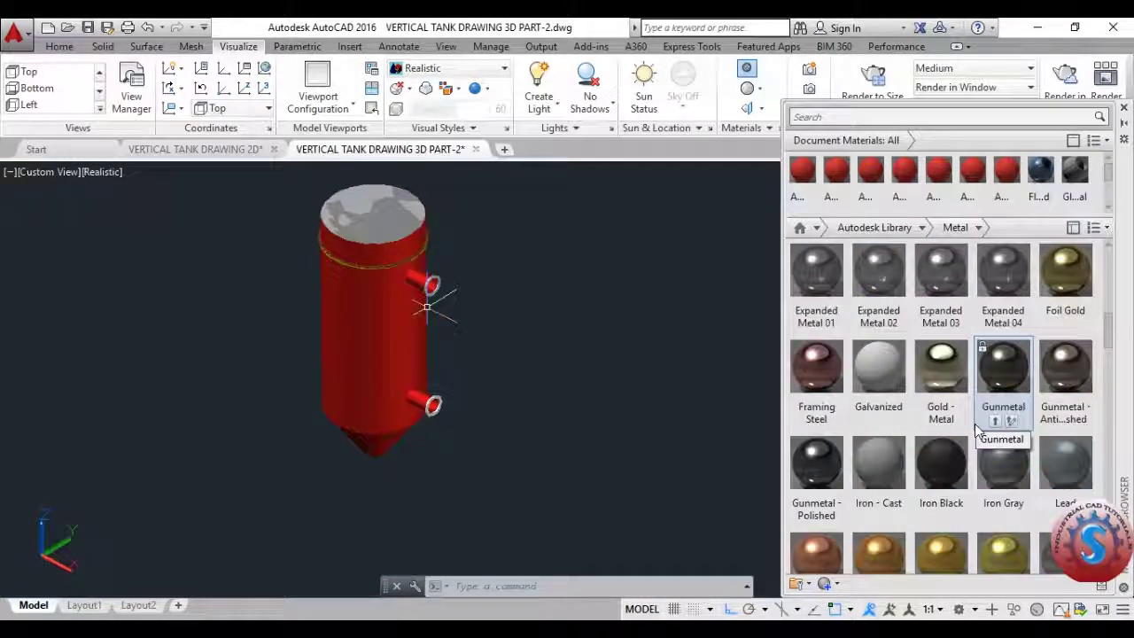
pyautogui.scroll(-10, 1099, 436)
pyautogui.scroll(3, 1068, 389)
pyautogui.scroll(-3, 942, 544)
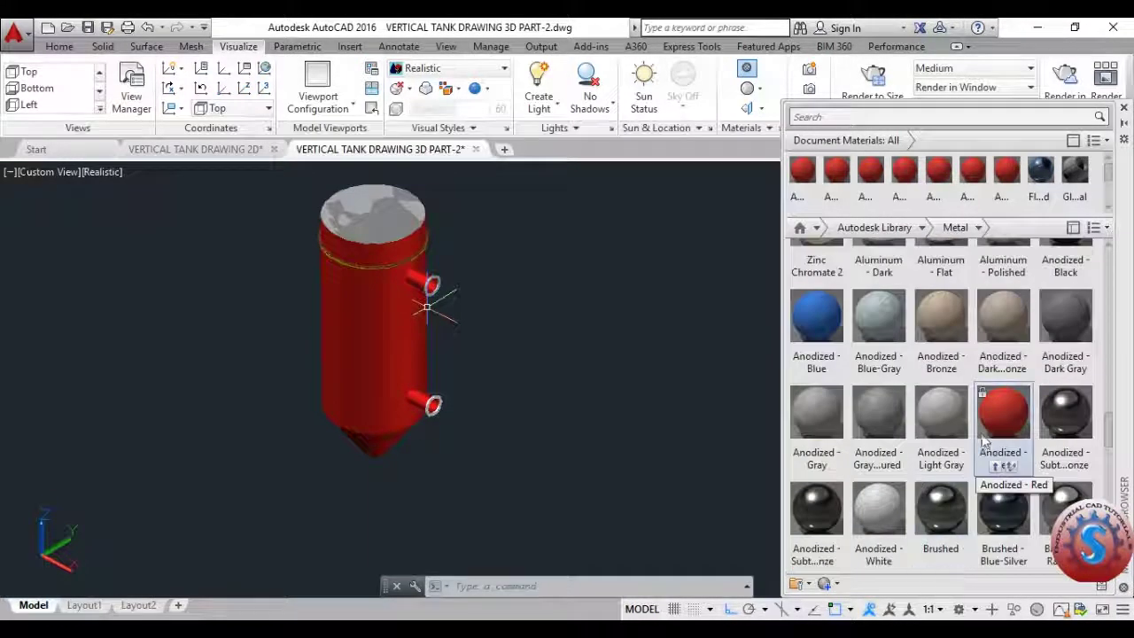
pyautogui.moveTo(993, 420); pyautogui.dragTo(385, 223)
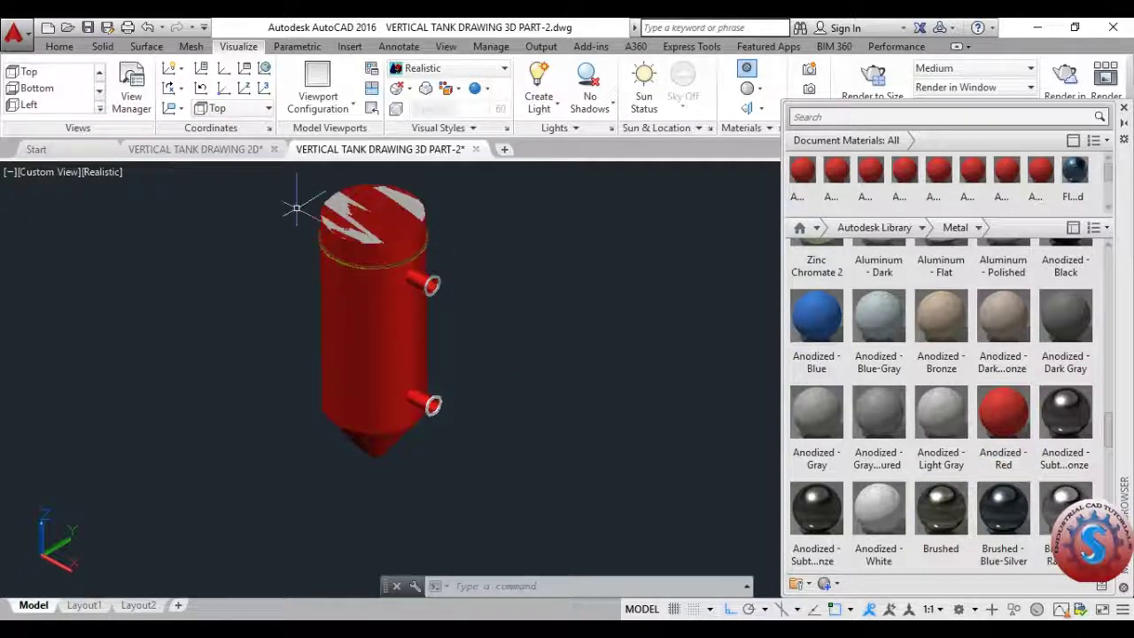
pyautogui.moveTo(430, 332); pyautogui.dragTo(391, 315, button='middle')
# Orbit the red tank with 3DFORBIT so it lies tilted sideways
pyautogui.write('3dforbit')
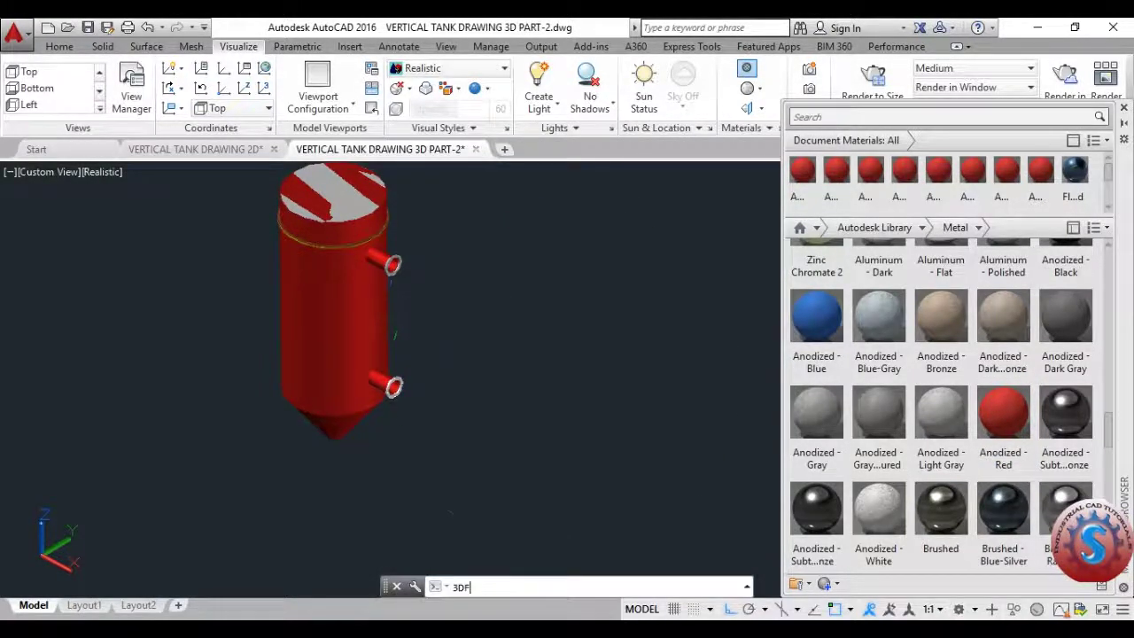
pyautogui.press('Return')
pyautogui.moveTo(476, 332); pyautogui.dragTo(296, 286)
pyautogui.press('Escape')
# Close the Materials Browser
pyautogui.scroll(-5, 534, 366)
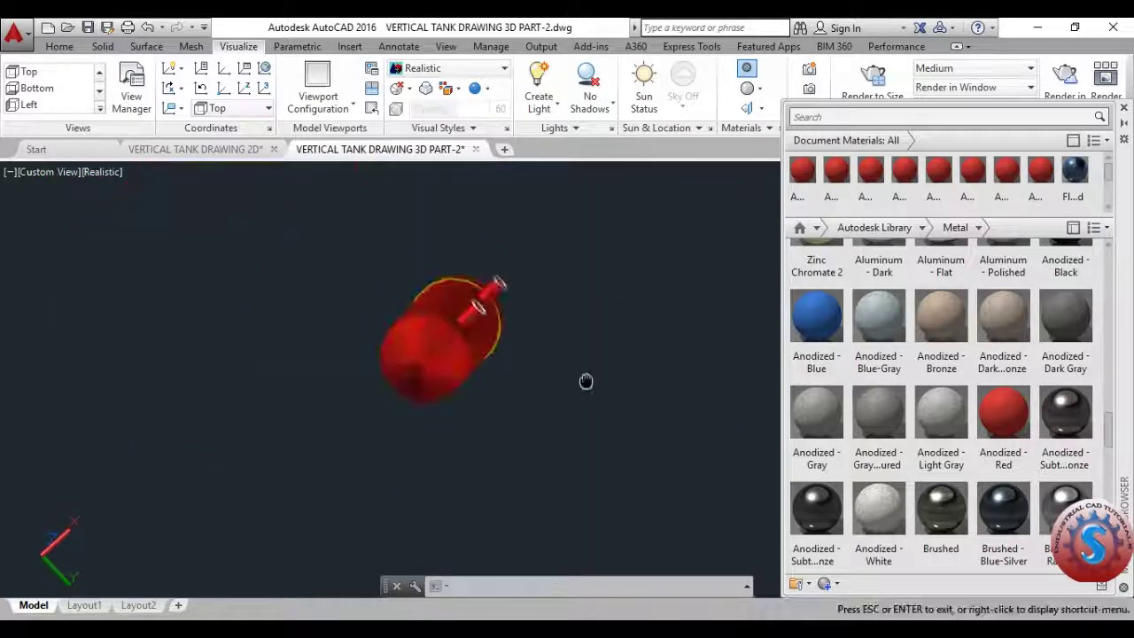
pyautogui.click(1123, 108)
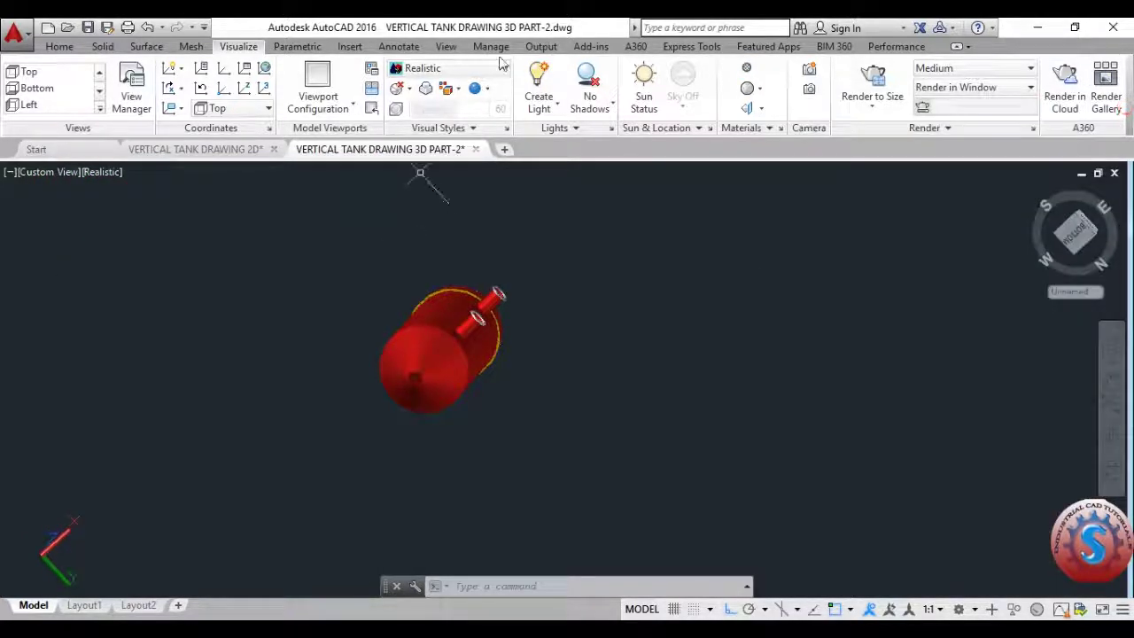
pyautogui.scroll(-1, 301, 58)
pyautogui.scroll(5, 292, 44)
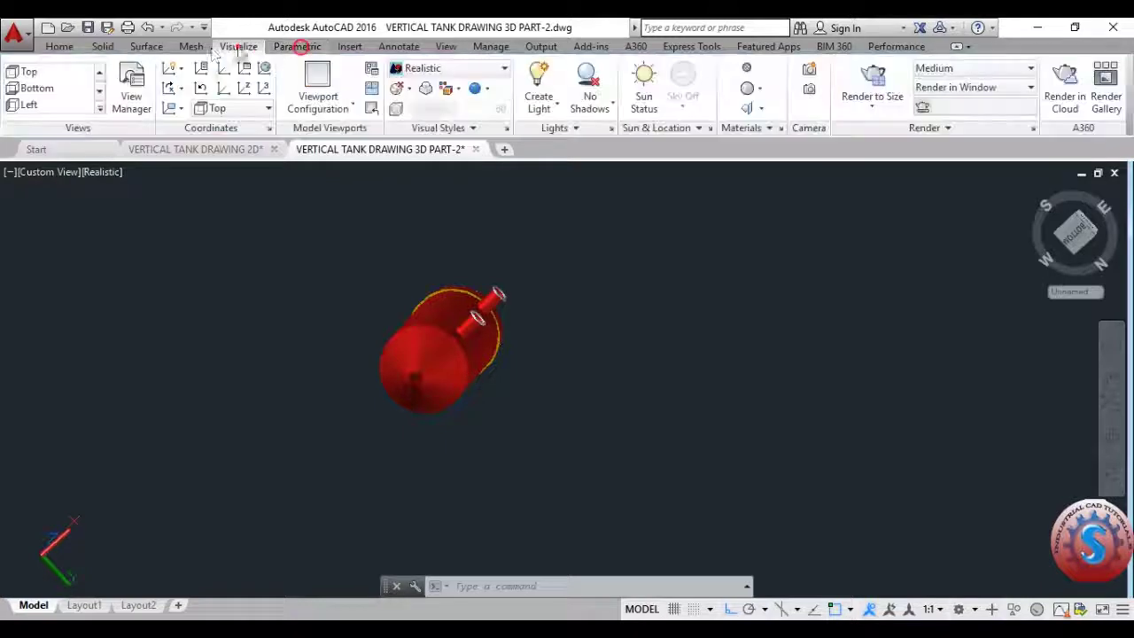
pyautogui.scroll(-1, 88, 53)
pyautogui.scroll(1, 81, 52)
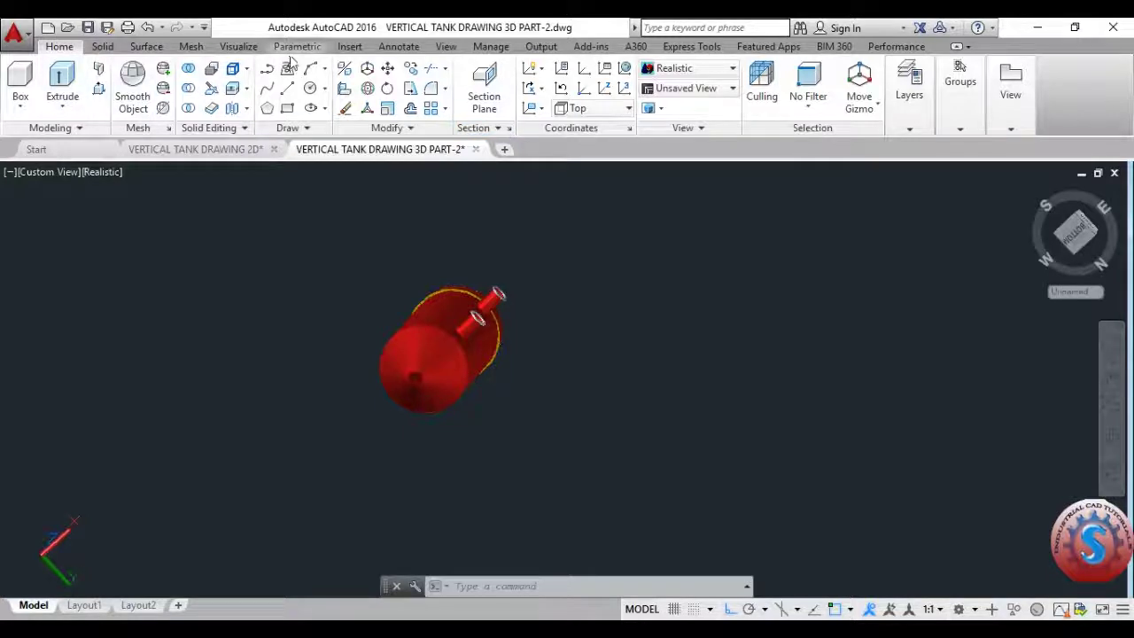
# Split the drawing area into the Four: Equal viewport configuration
pyautogui.click(235, 47)
pyautogui.click(317, 99)
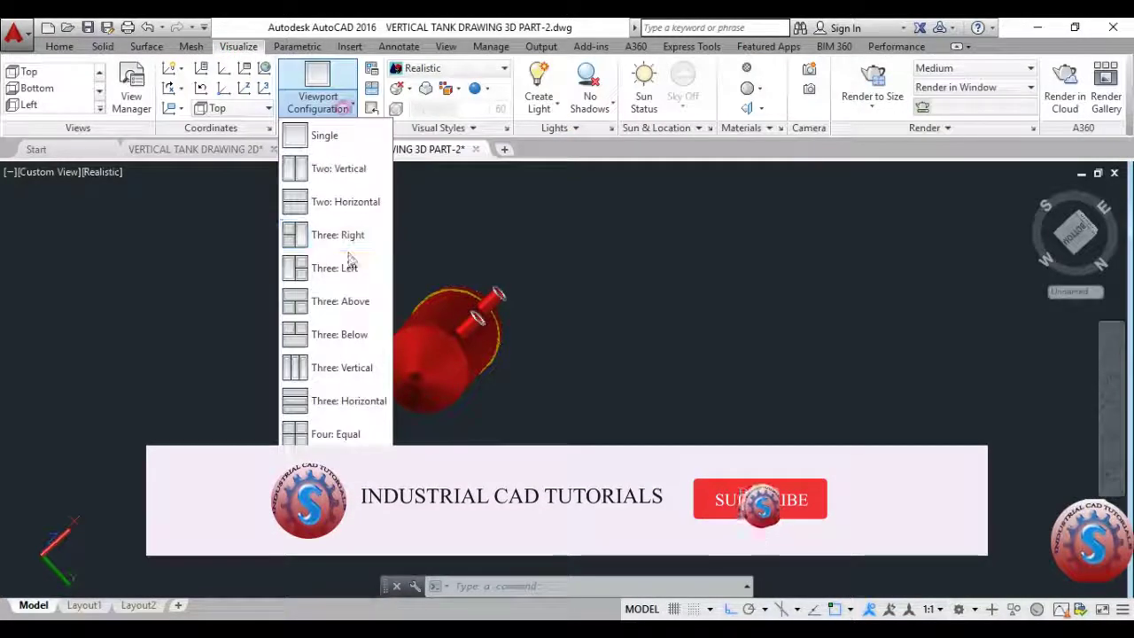
pyautogui.click(353, 434)
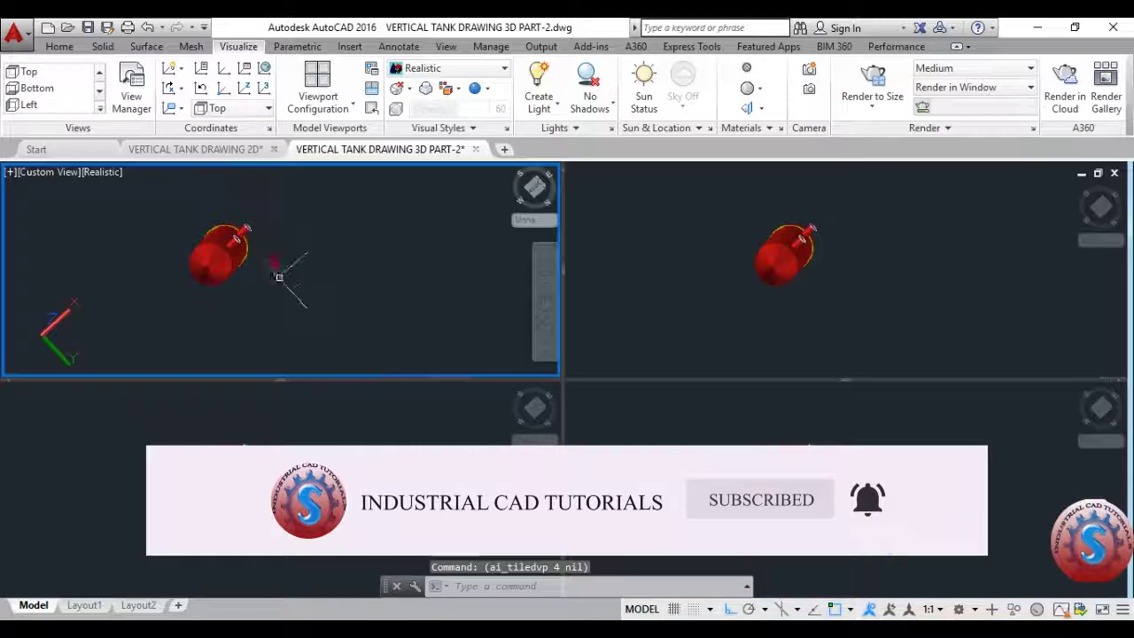